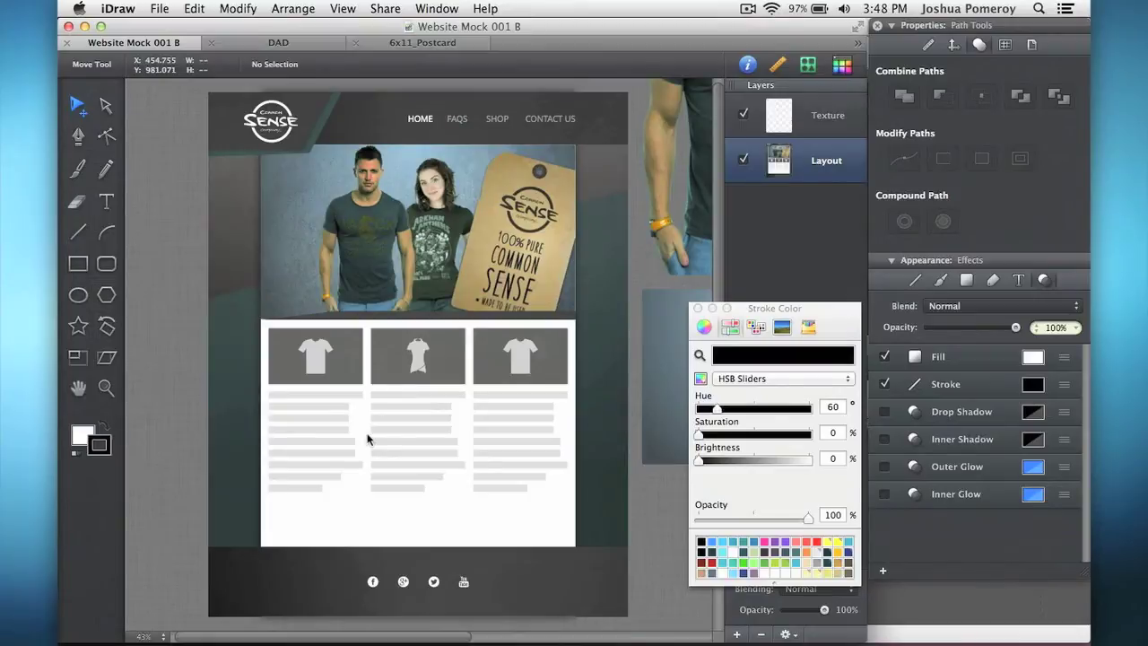
- Bring up the app launcher, then select the right, middle and left shirt icons
{"action": "key", "text": "F4"}
{"action": "scroll", "coordinate": [486, 483], "scroll_direction": "left", "scroll_amount": 3}
{"action": "left_click", "coordinate": [532, 360]}
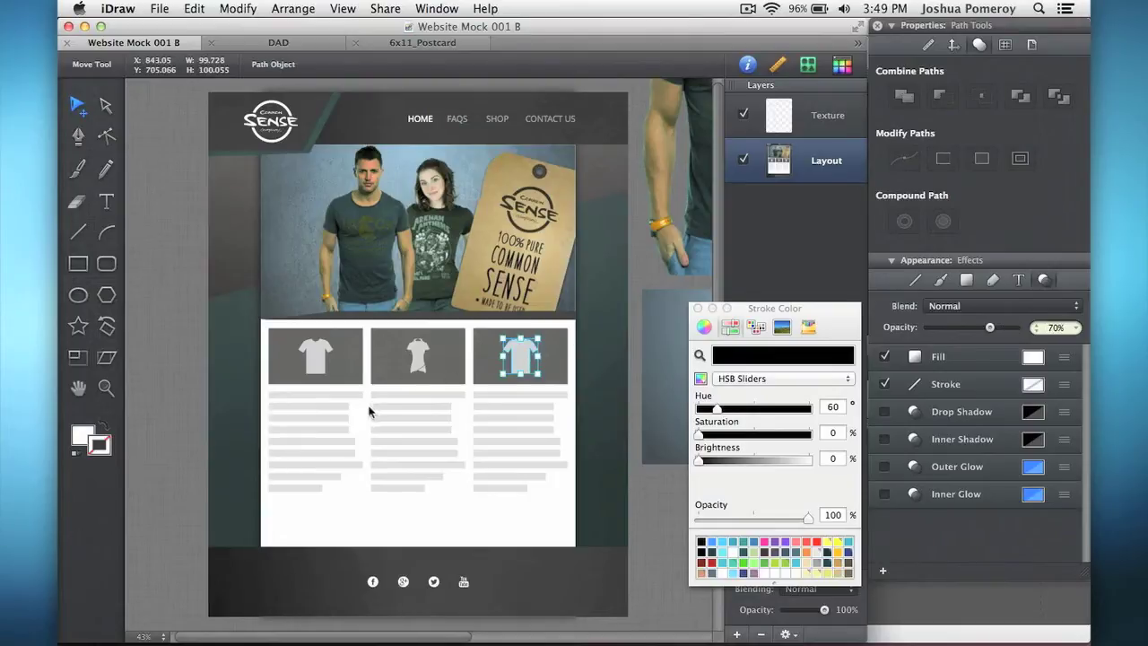
{"action": "left_click", "coordinate": [420, 358]}
{"action": "left_click", "coordinate": [316, 363]}
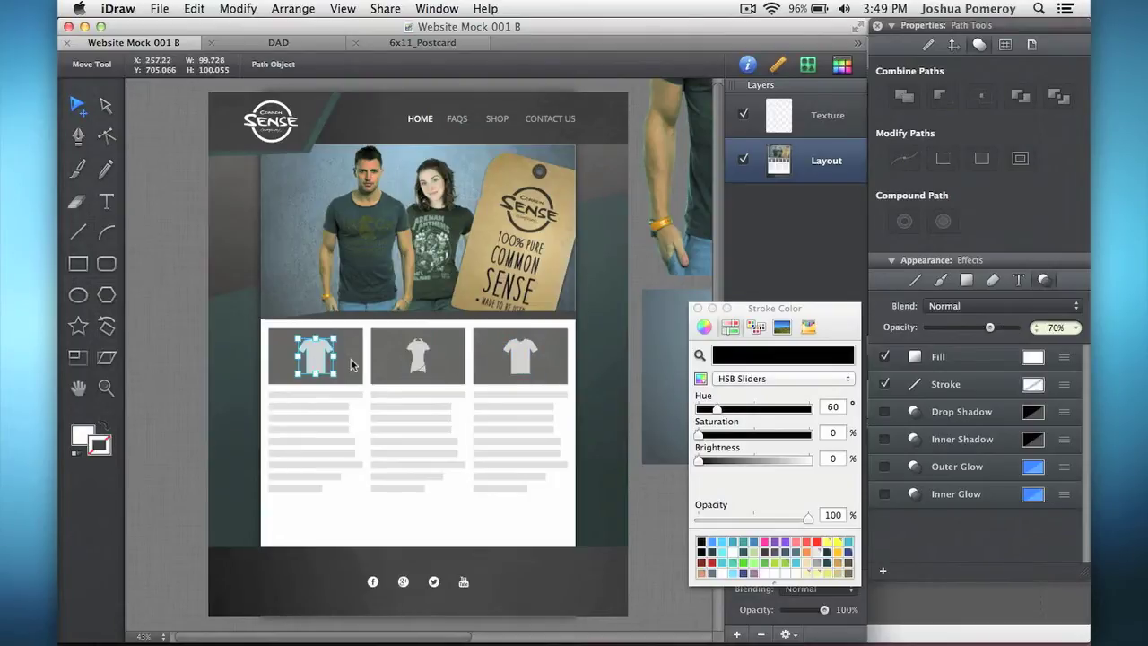
{"action": "left_click", "coordinate": [354, 361]}
{"action": "left_click", "coordinate": [317, 366]}
- Zoom in close on the man's ear, then zoom back out to the whole mock-up
{"action": "scroll", "coordinate": [628, 269], "scroll_direction": "right", "scroll_amount": 10}
{"action": "scroll", "coordinate": [628, 269], "scroll_direction": "up", "scroll_amount": 5}
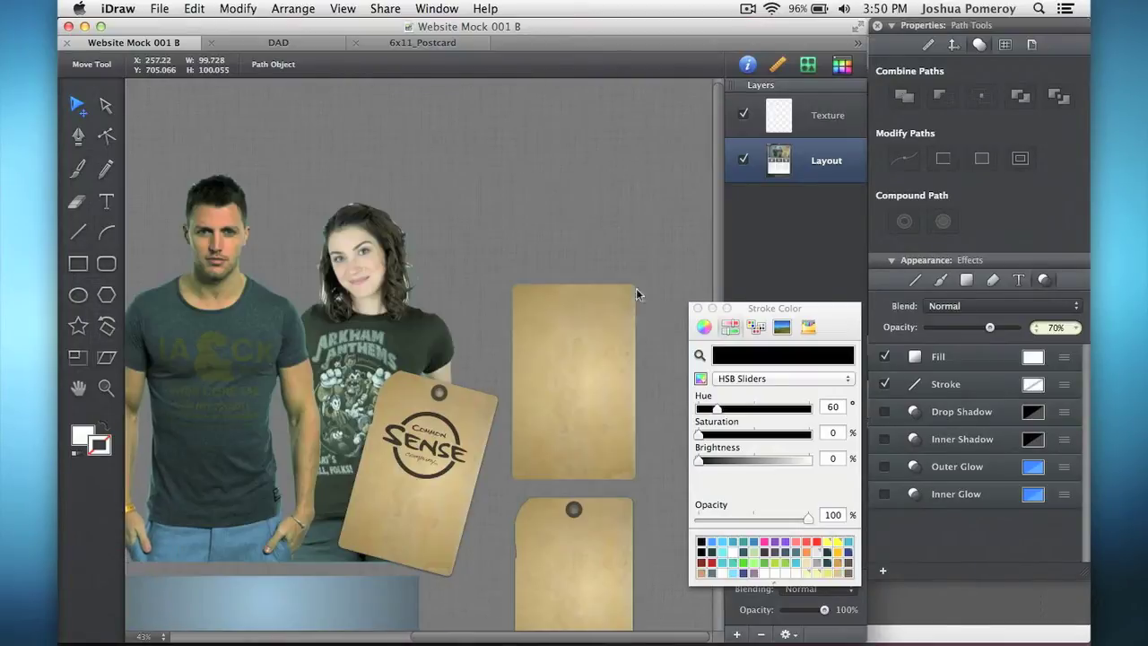
{"action": "scroll", "coordinate": [416, 261], "scroll_direction": "left", "scroll_amount": 10}
{"action": "scroll", "coordinate": [416, 261], "scroll_direction": "down", "scroll_amount": 4}
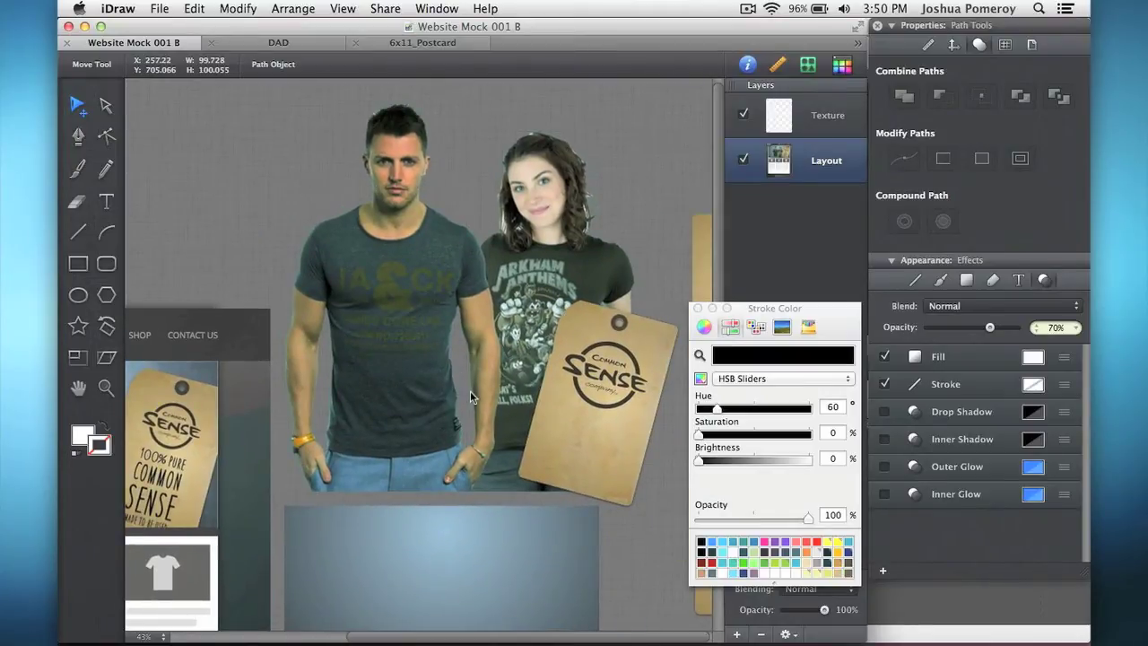
{"action": "key", "text": "z"}
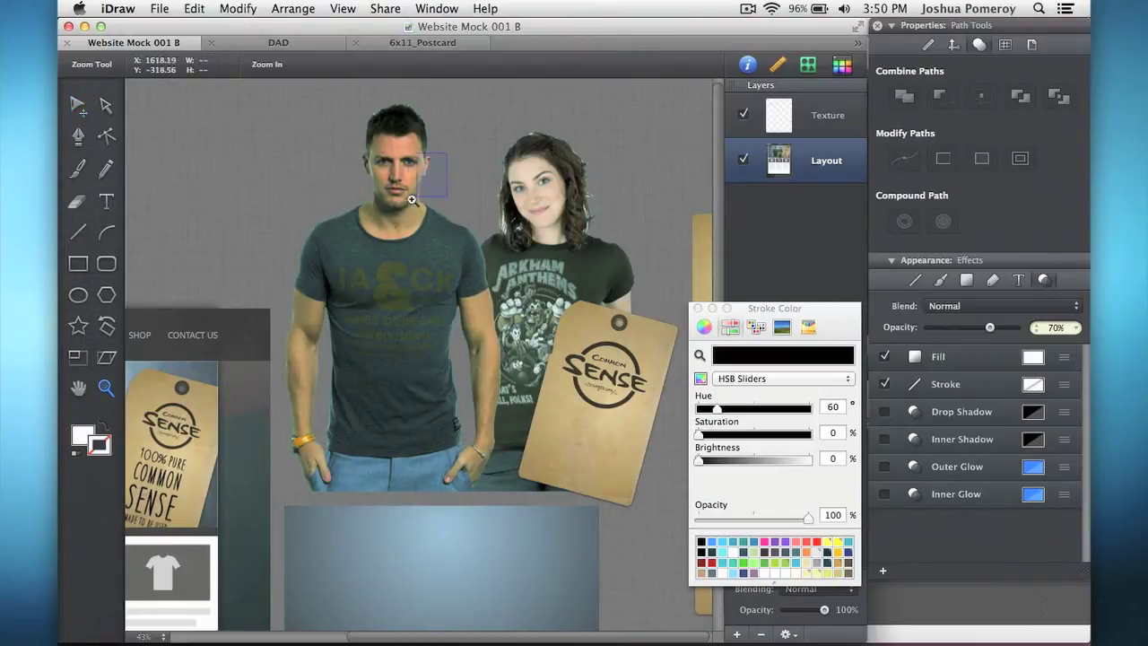
{"action": "left_click", "coordinate": [434, 159]}
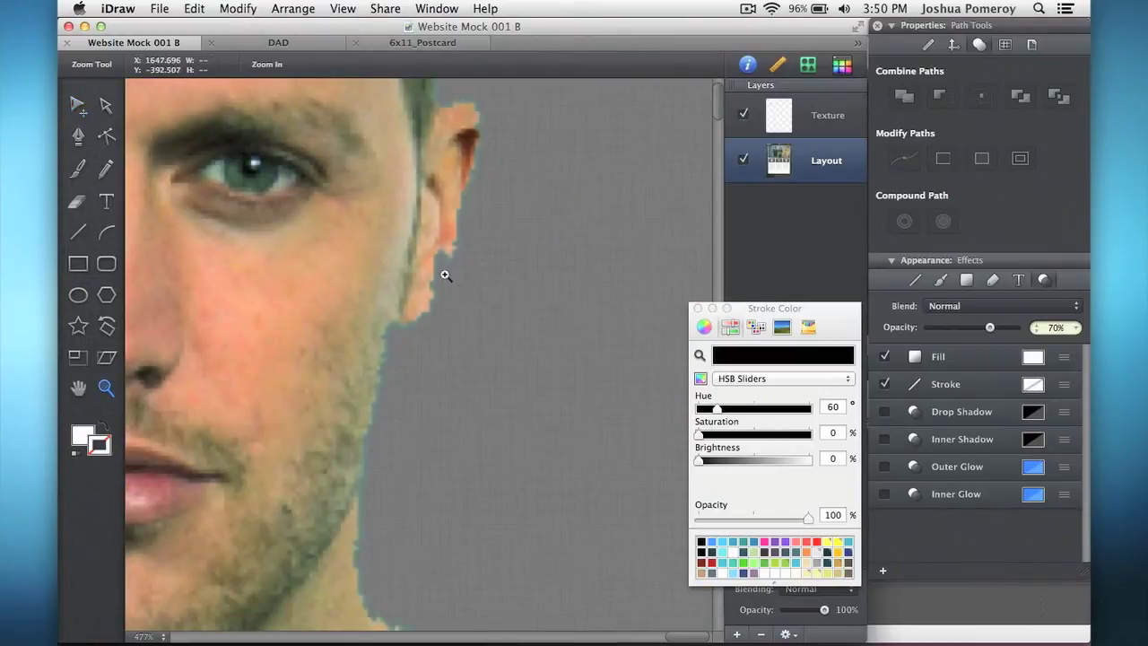
{"action": "key", "text": "super+0"}
{"action": "key", "text": "v"}
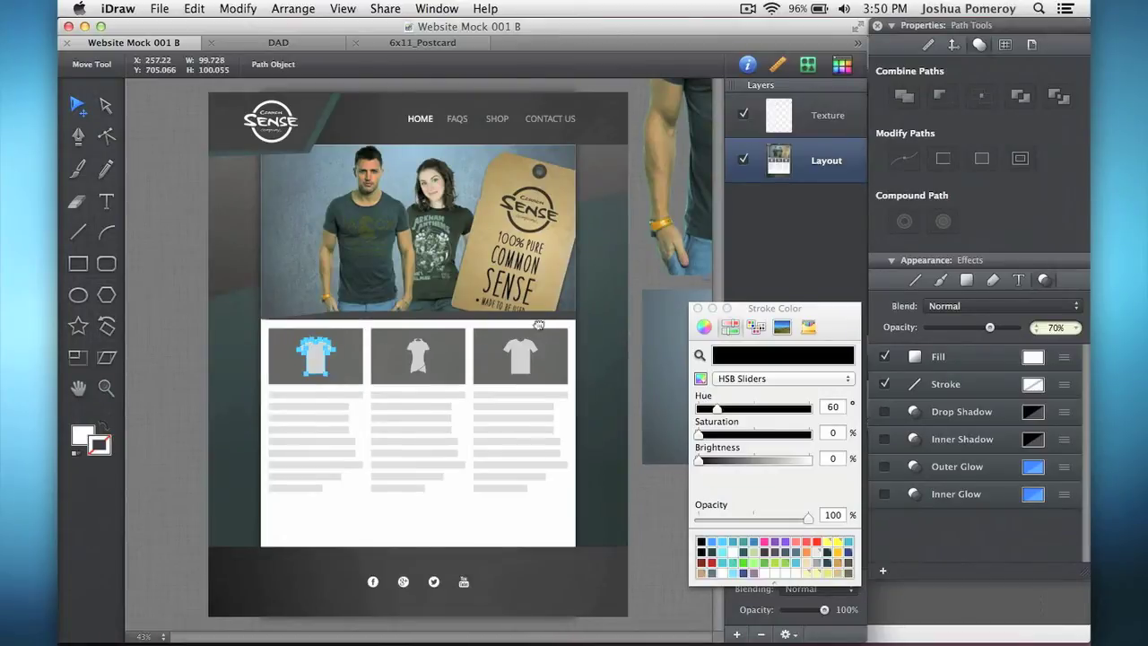
- Center on the man photo, select it and expand its first, image Fill settings
{"action": "mouse_move", "coordinate": [664, 245]}
{"action": "left_mouse_down"}
{"action": "mouse_move", "coordinate": [501, 274]}
{"action": "mouse_move", "coordinate": [440, 377]}
{"action": "left_mouse_up"}
{"action": "left_click", "coordinate": [485, 262]}
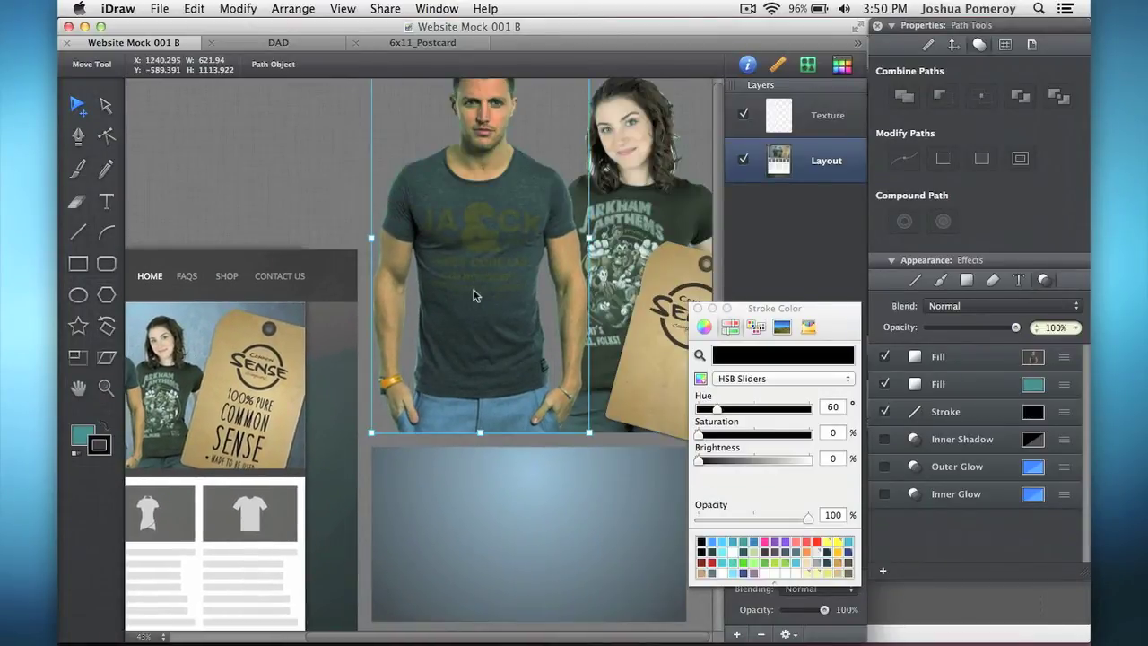
{"action": "left_click_drag", "start_coordinate": [485, 262], "coordinate": [391, 417]}
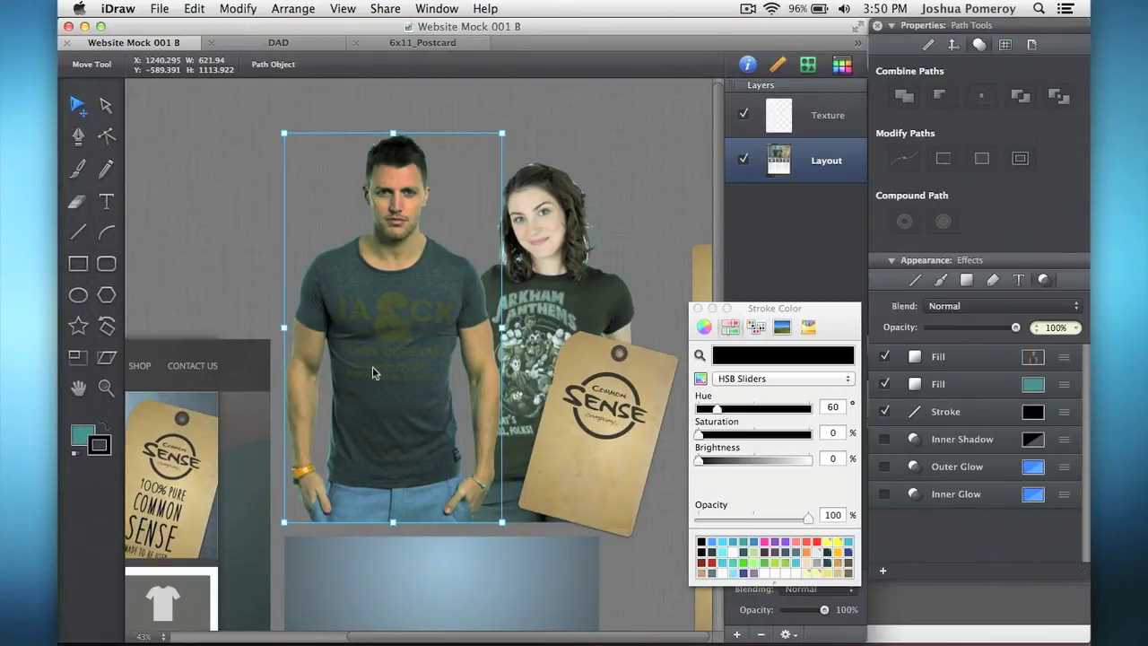
{"action": "left_click", "coordinate": [1070, 361]}
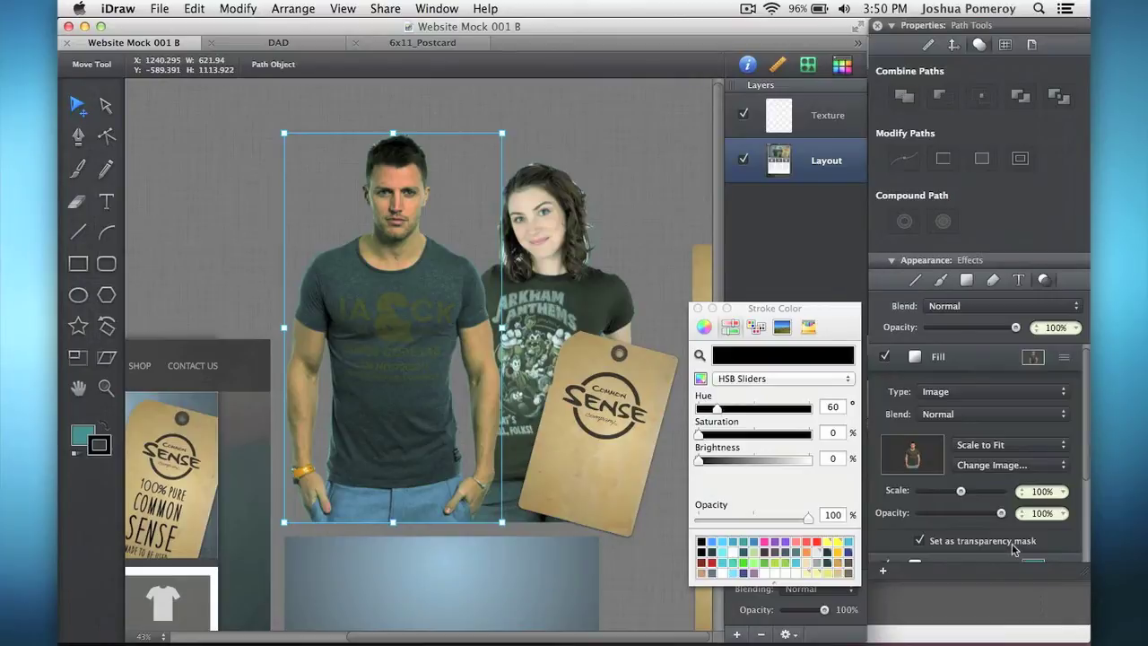
- Collapse the image fill and switch the teal colour fill's blend from Soft Light to Normal
{"action": "left_click", "coordinate": [1065, 358]}
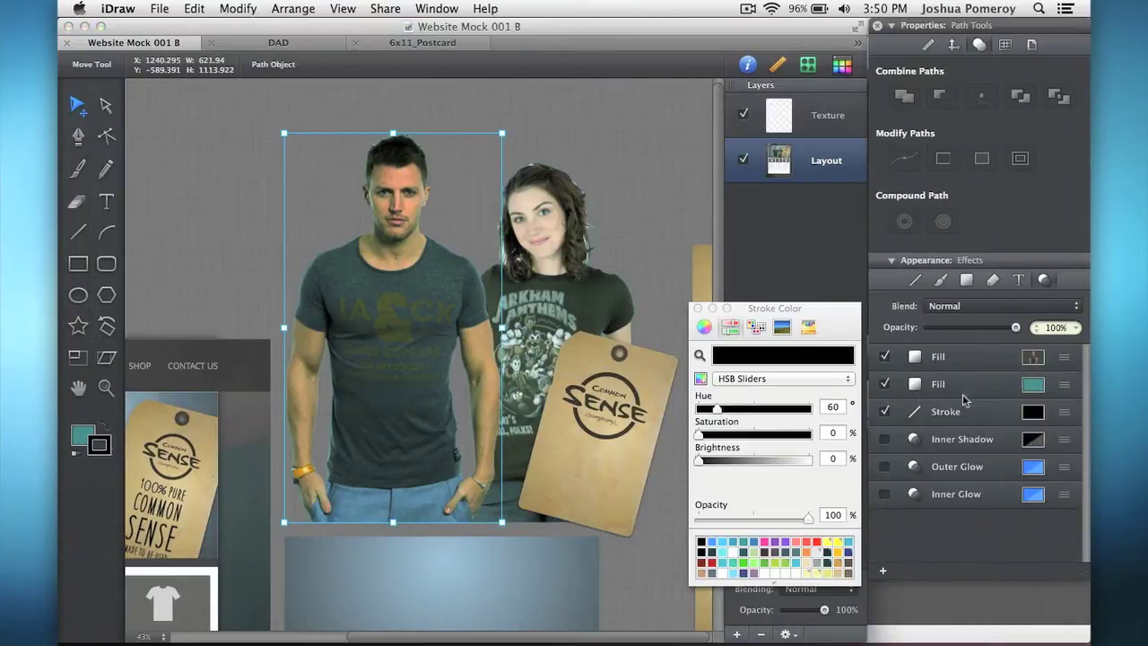
{"action": "left_click", "coordinate": [1064, 384]}
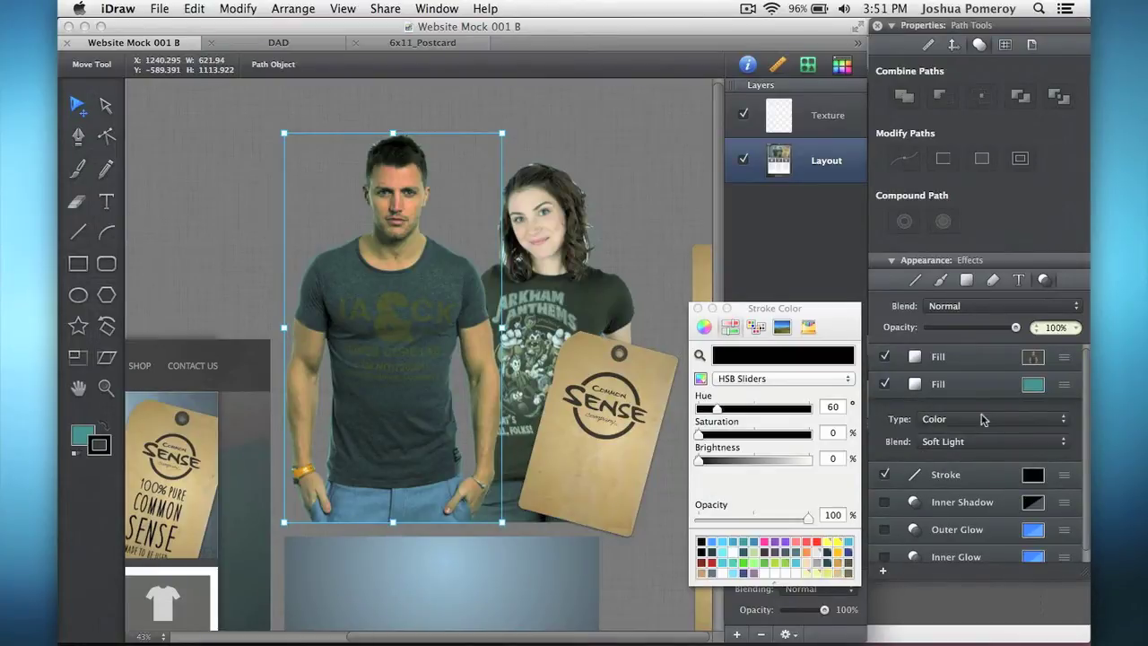
{"action": "left_click", "coordinate": [995, 419]}
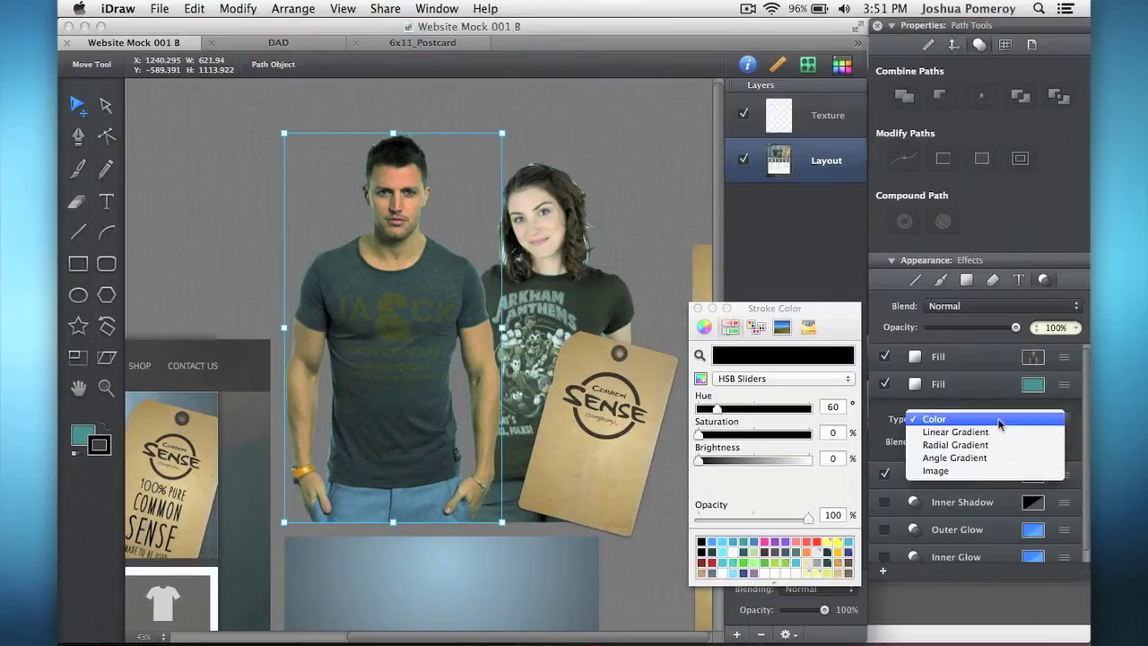
{"action": "left_click", "coordinate": [1076, 421]}
{"action": "left_click", "coordinate": [981, 442]}
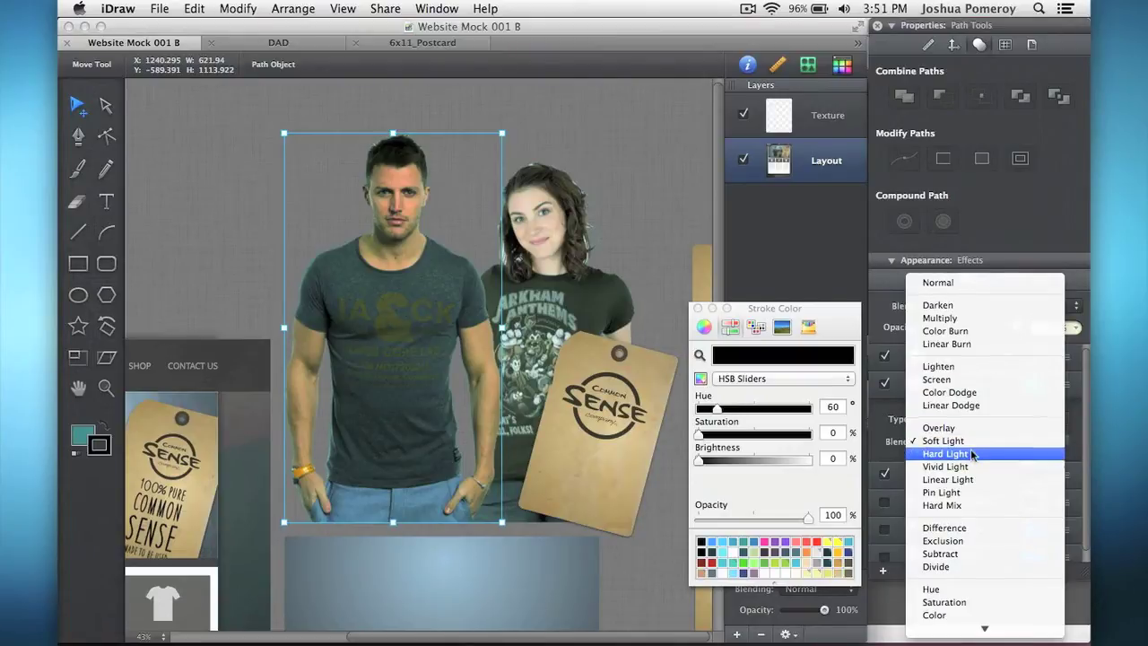
{"action": "left_click", "coordinate": [970, 284]}
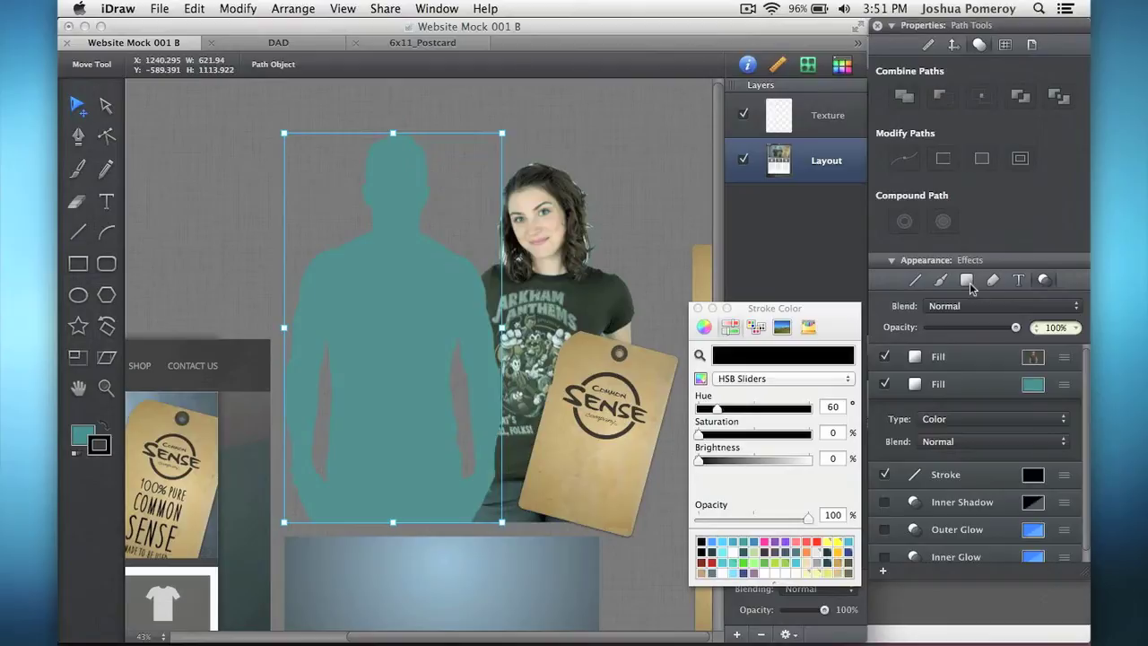
- Try Overlay blending on the teal colour fill, then set it back to Soft Light
{"action": "left_click", "coordinate": [1002, 419]}
{"action": "left_click", "coordinate": [1068, 392]}
{"action": "left_click", "coordinate": [1008, 441]}
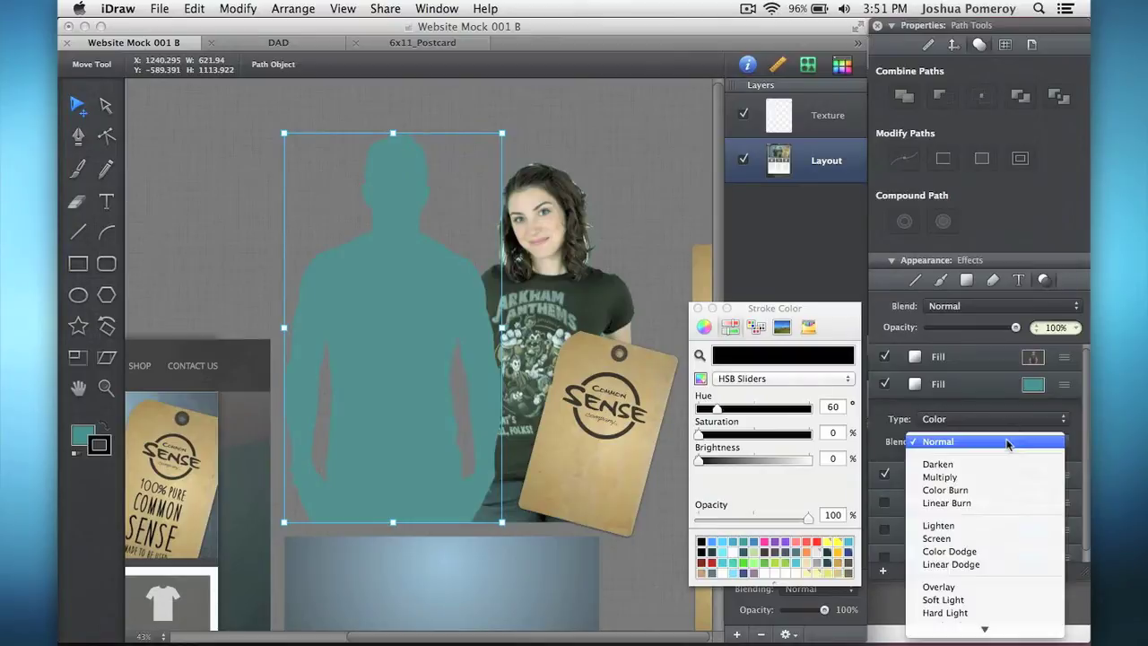
{"action": "scroll", "coordinate": [1000, 459], "scroll_direction": "down", "scroll_amount": 2}
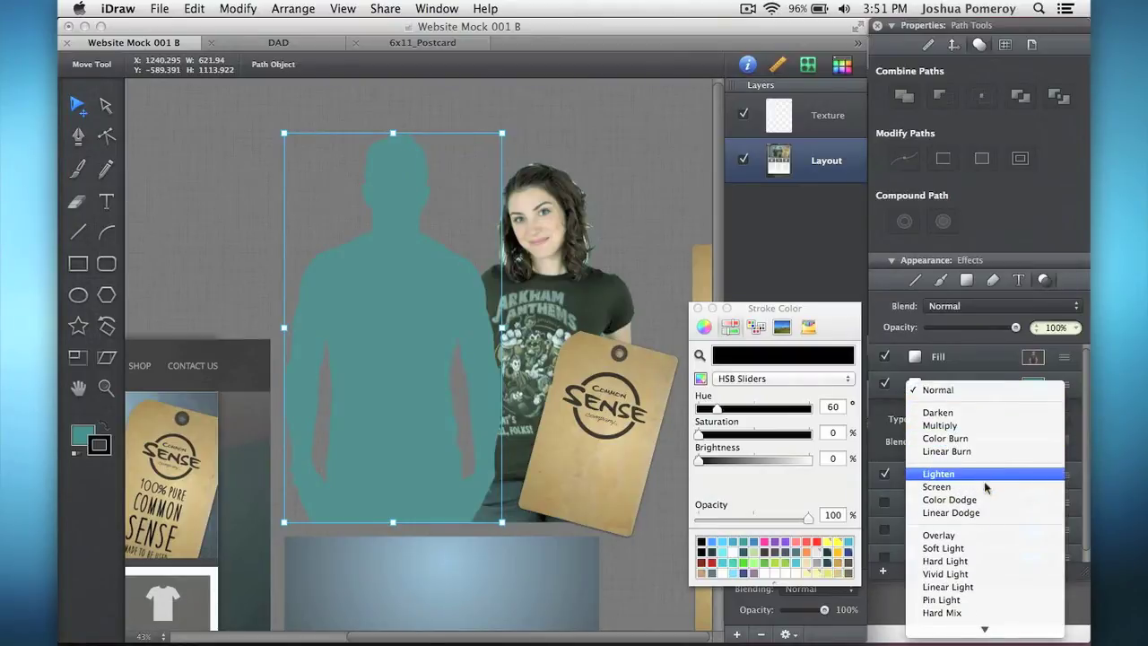
{"action": "scroll", "coordinate": [984, 486], "scroll_direction": "down", "scroll_amount": 3}
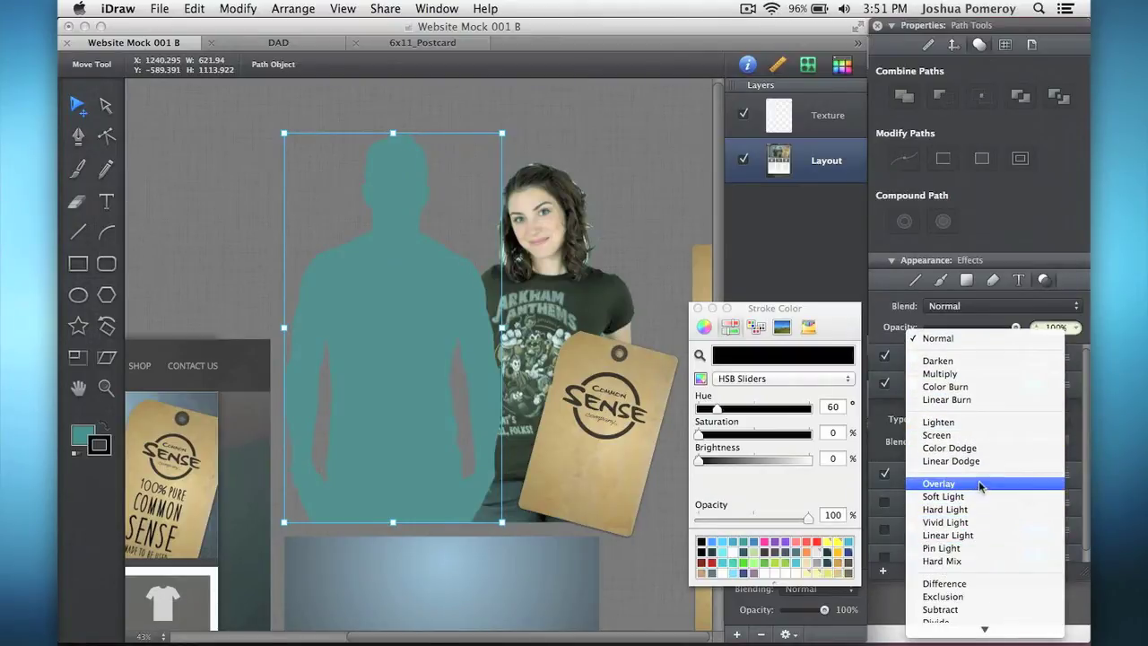
{"action": "left_click", "coordinate": [980, 484]}
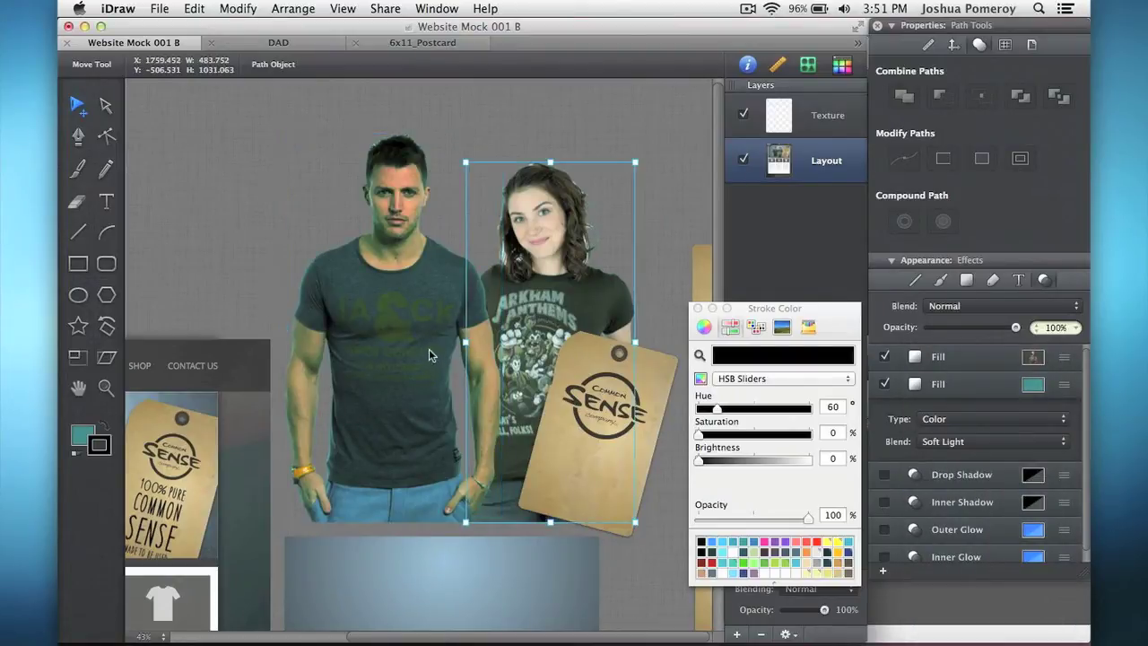
{"action": "key", "text": "super+shift+z"}
{"action": "left_click", "coordinate": [993, 440]}
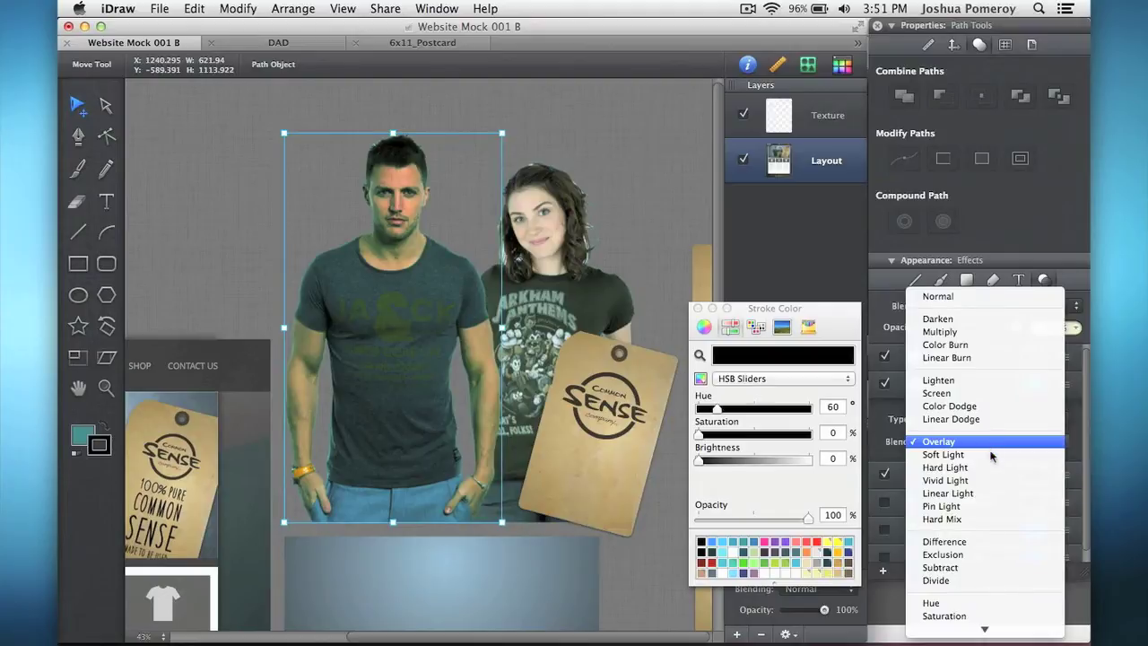
{"action": "left_click", "coordinate": [993, 455]}
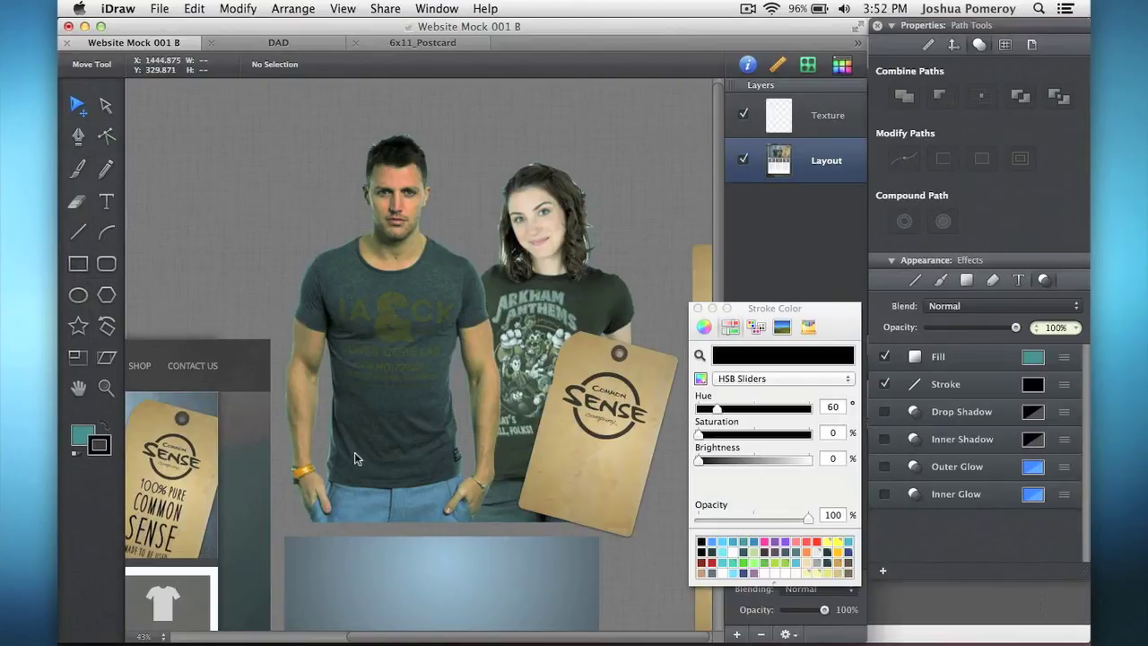
{"action": "scroll", "coordinate": [408, 478], "scroll_direction": "left", "scroll_amount": 5}
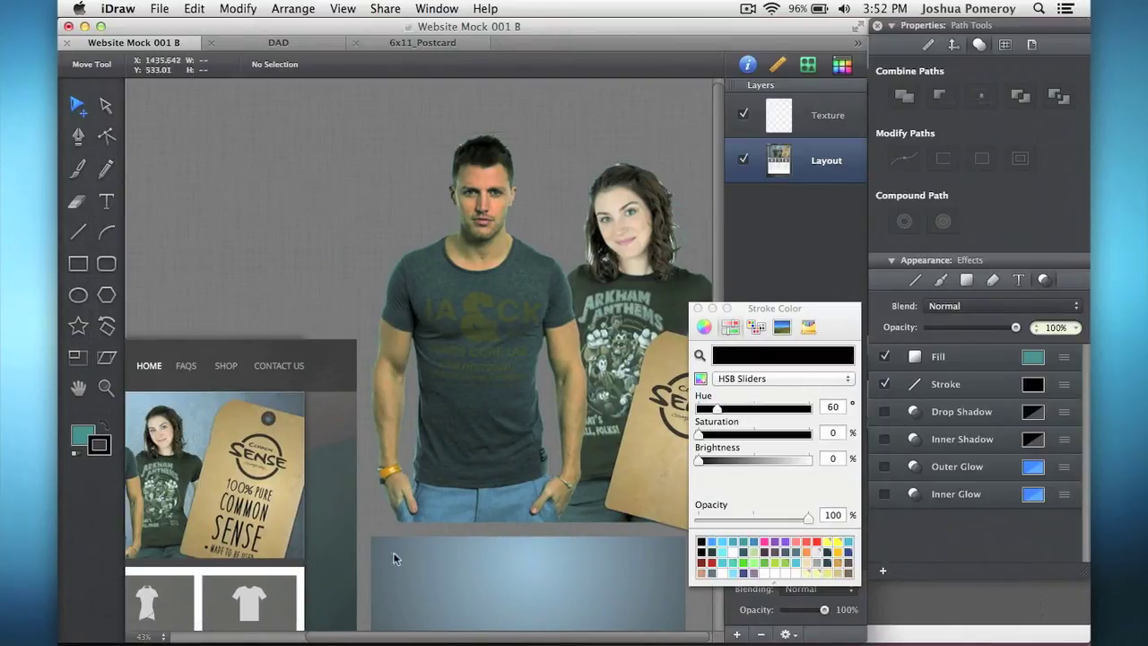
{"action": "left_click_drag", "start_coordinate": [392, 551], "coordinate": [292, 369]}
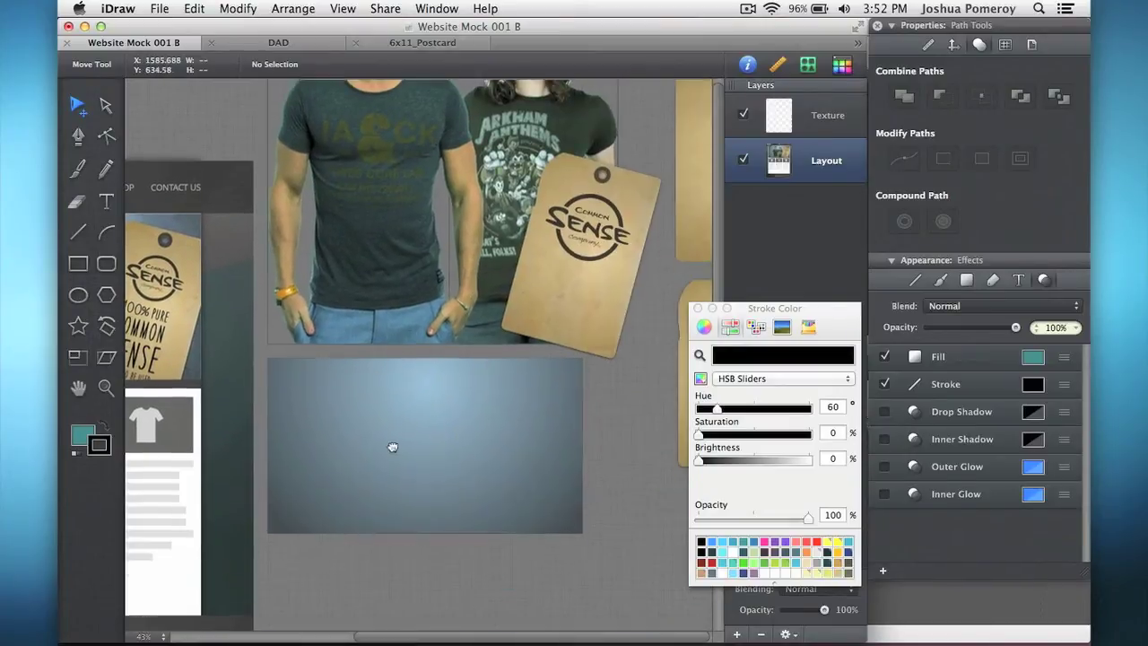
{"action": "scroll", "coordinate": [482, 428], "scroll_direction": "left", "scroll_amount": 5}
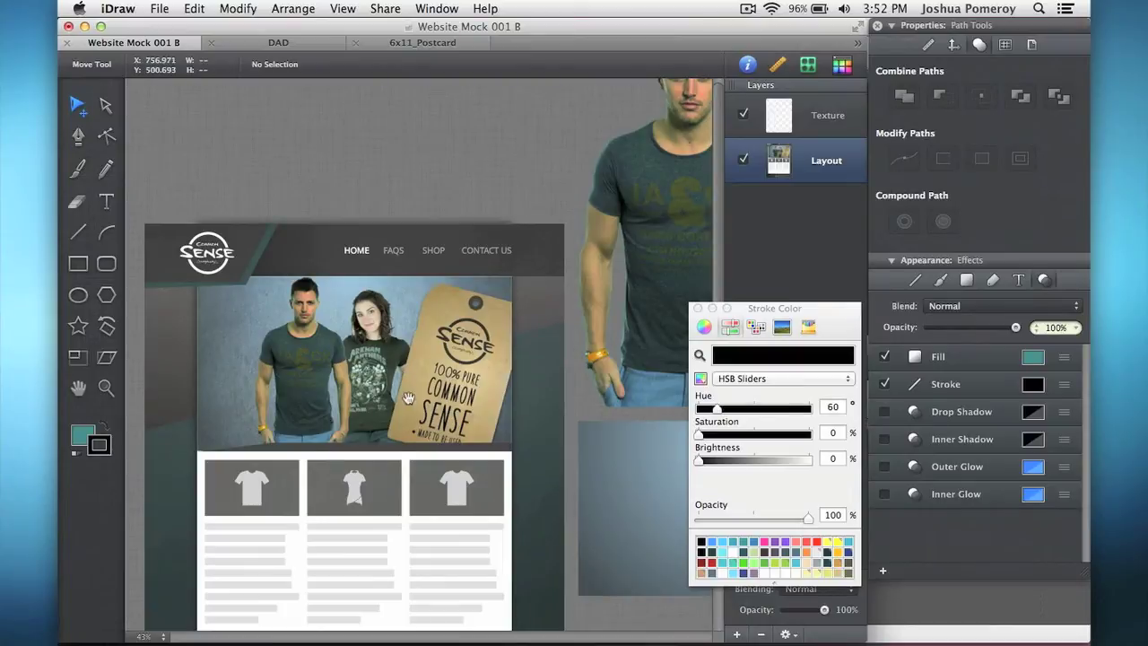
{"action": "scroll", "coordinate": [399, 371], "scroll_direction": "down", "scroll_amount": 4}
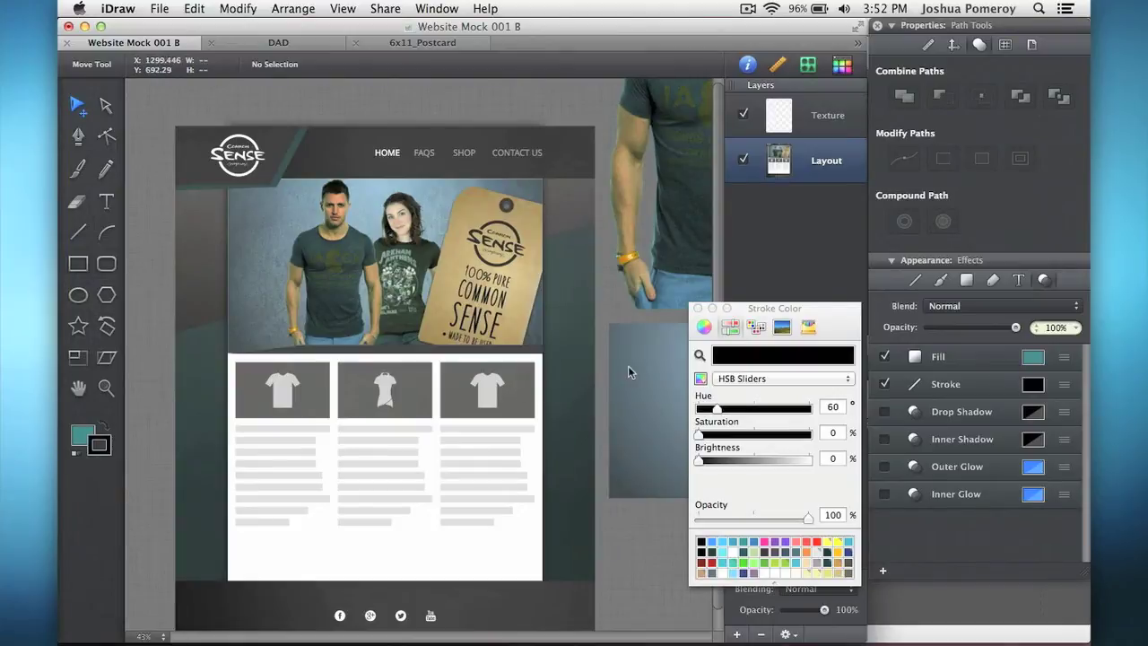
{"action": "scroll", "coordinate": [628, 365], "scroll_direction": "up", "scroll_amount": 2}
{"action": "scroll", "coordinate": [627, 365], "scroll_direction": "right", "scroll_amount": 2}
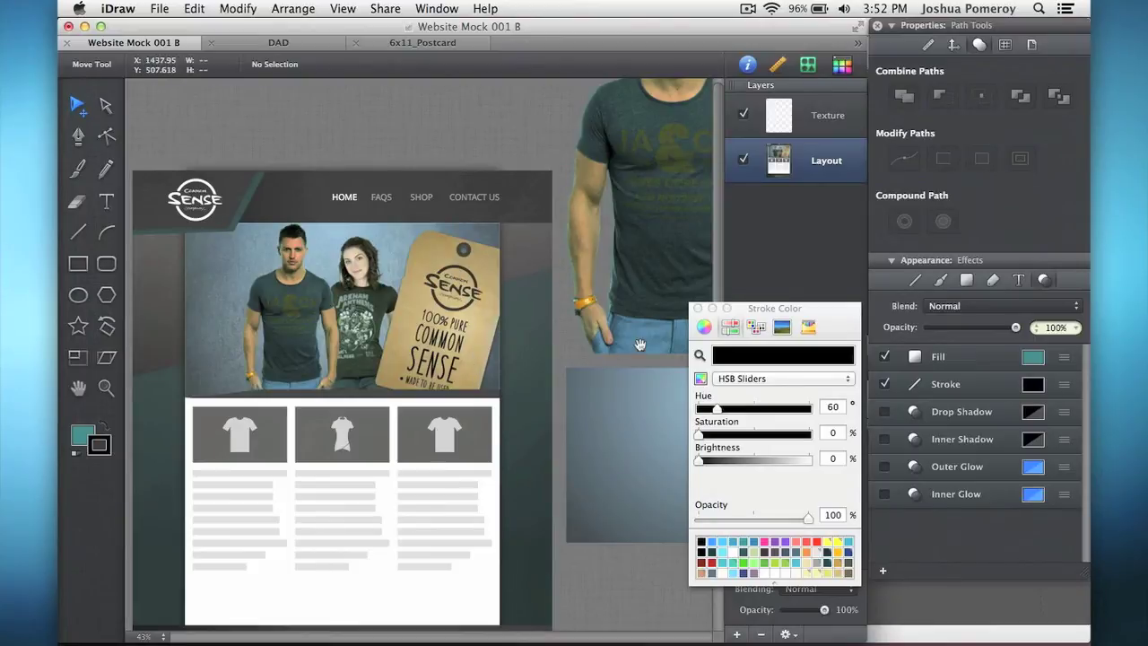
{"action": "left_click_drag", "start_coordinate": [638, 345], "coordinate": [340, 404]}
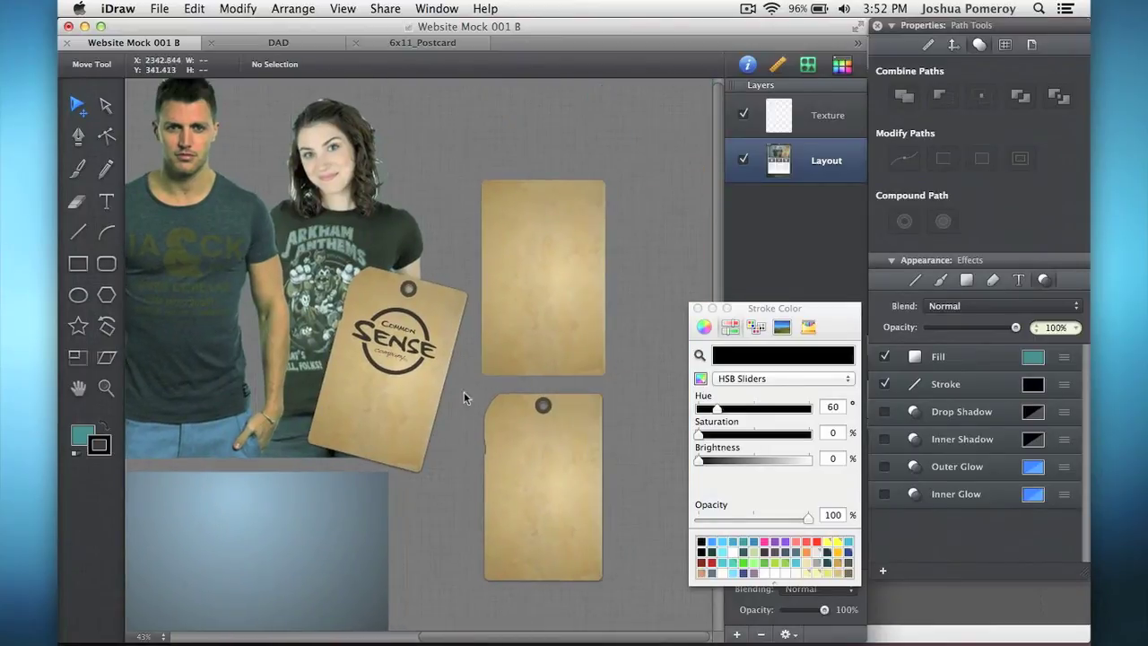
{"action": "left_click_drag", "start_coordinate": [524, 347], "coordinate": [516, 323]}
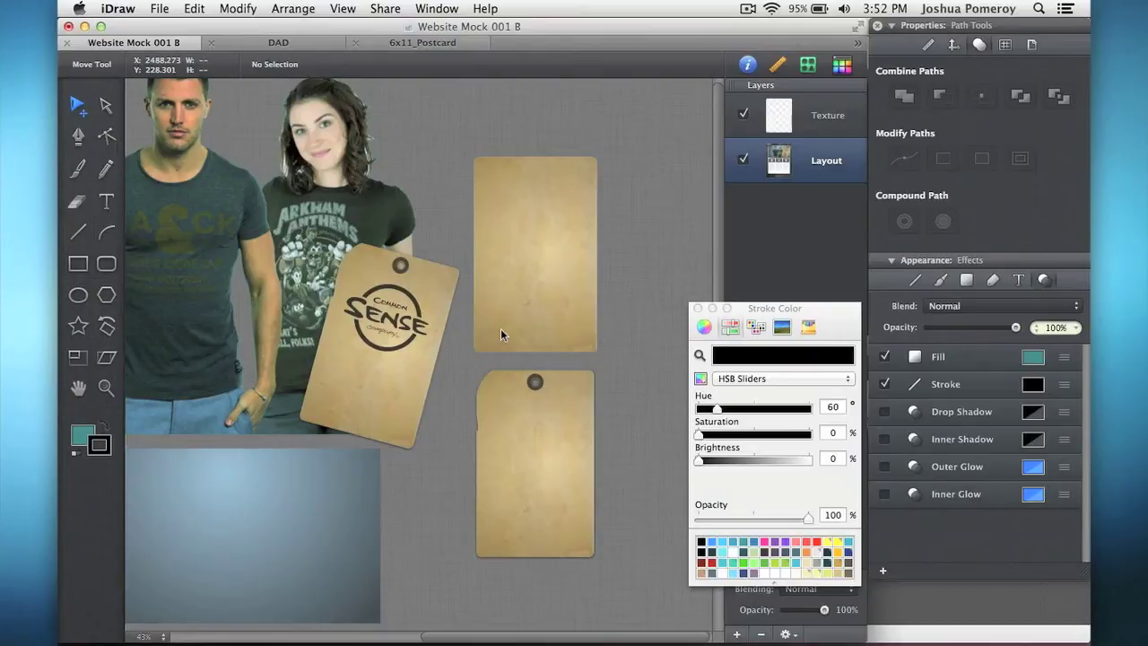
{"action": "key", "text": "z"}
{"action": "left_click_drag", "start_coordinate": [605, 150], "coordinate": [461, 353]}
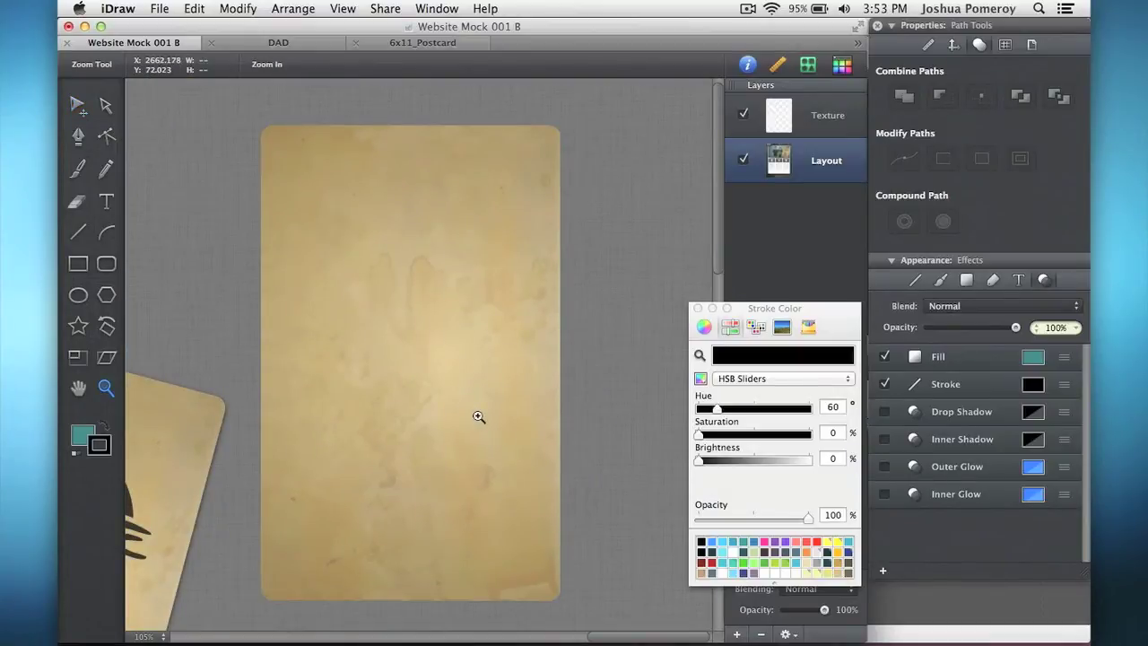
{"action": "key", "text": "v"}
{"action": "left_click", "coordinate": [417, 434]}
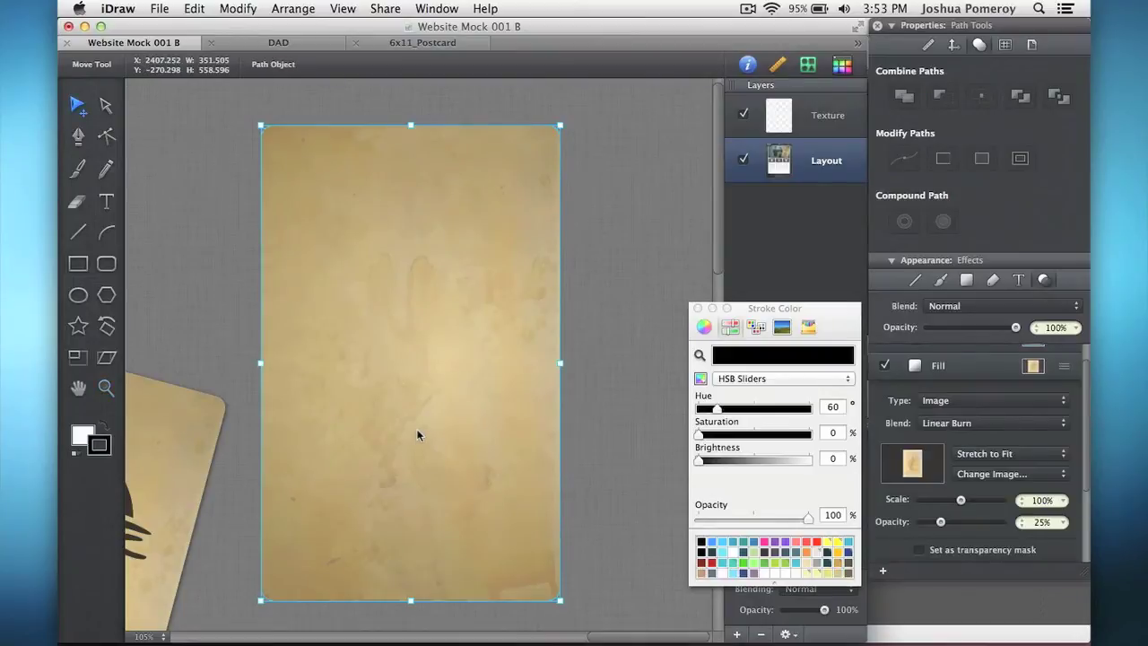
{"action": "left_click", "coordinate": [618, 436]}
{"action": "left_click", "coordinate": [460, 445]}
{"action": "scroll", "coordinate": [454, 472], "scroll_direction": "down", "scroll_amount": 10}
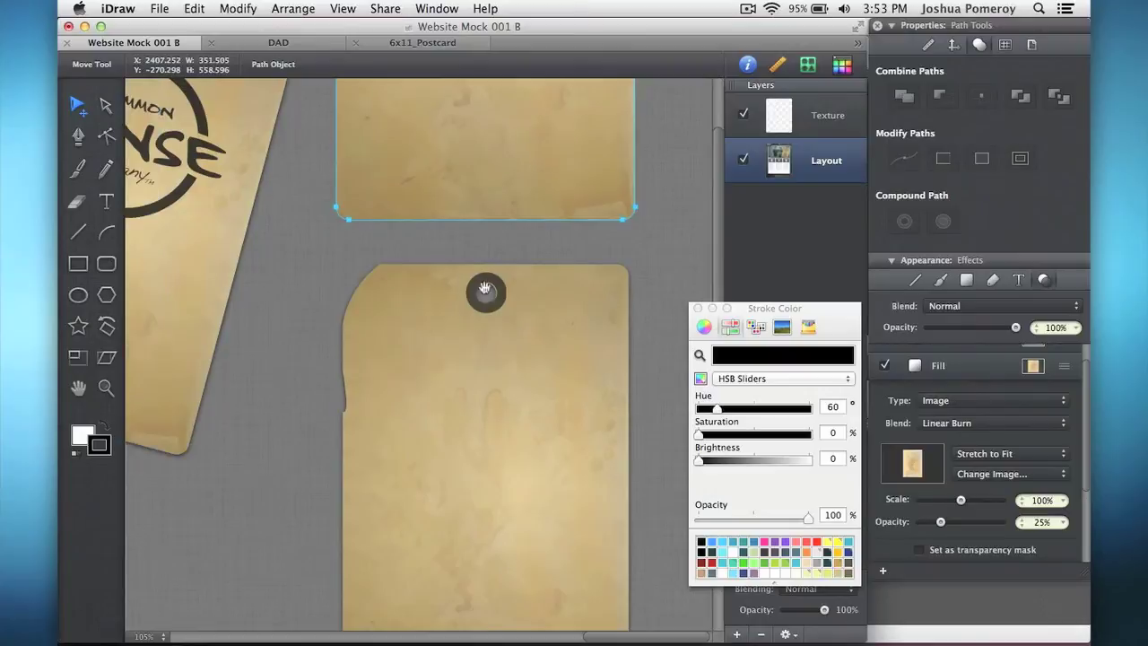
{"action": "scroll", "coordinate": [482, 478], "scroll_direction": "down", "scroll_amount": 4}
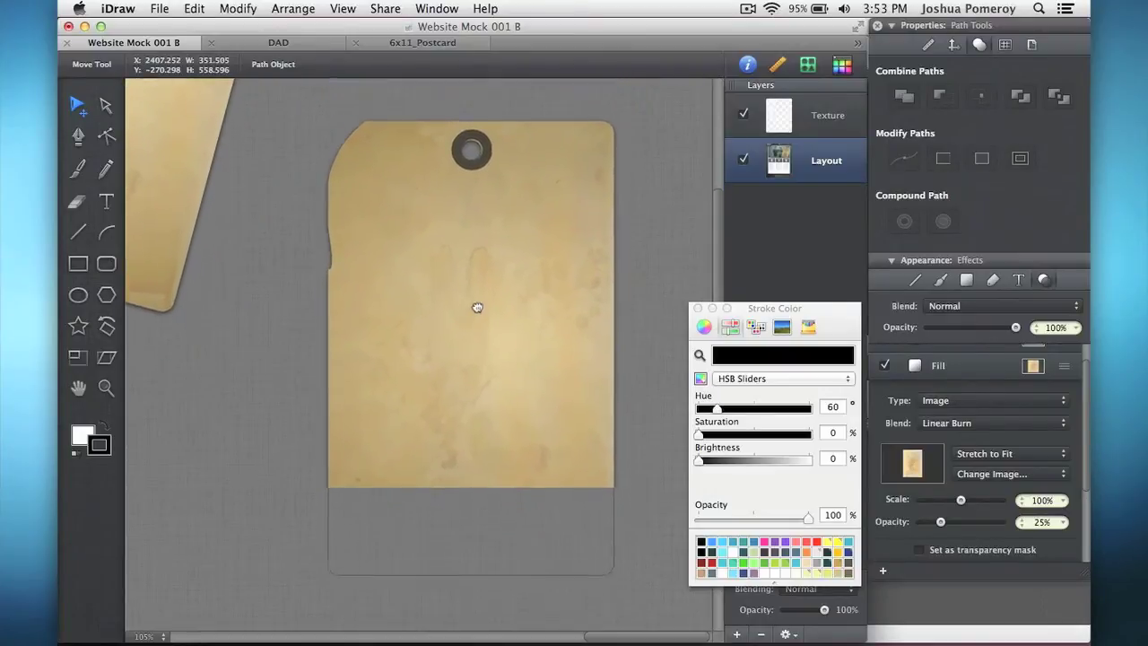
{"action": "scroll", "coordinate": [480, 309], "scroll_direction": "up", "scroll_amount": 2}
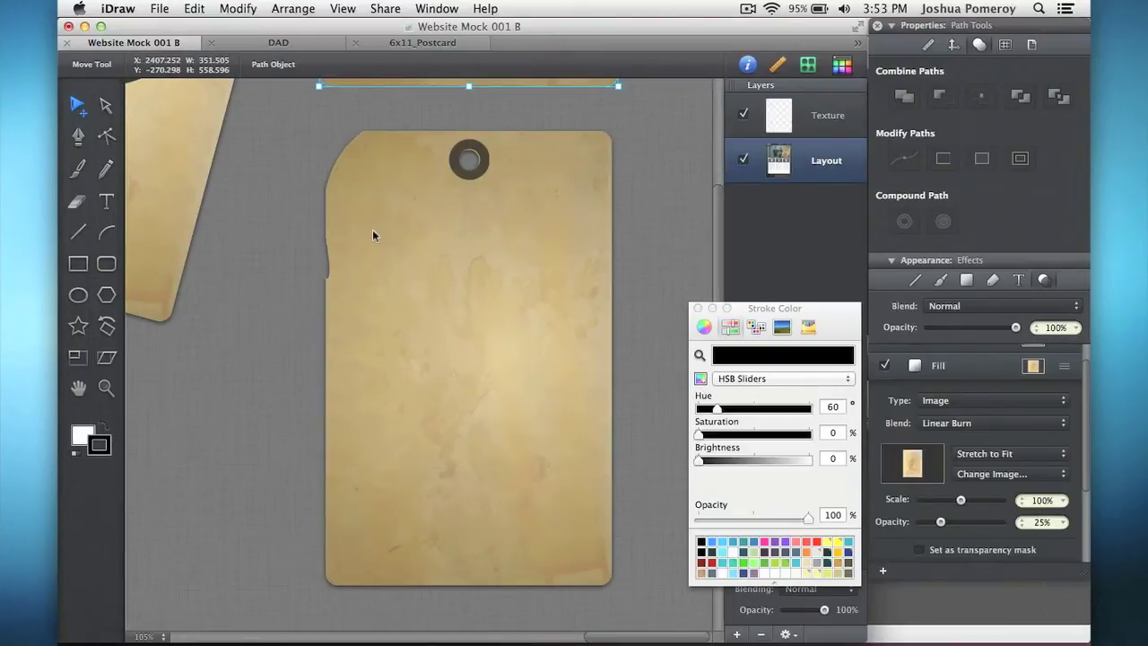
{"action": "left_click_drag", "start_coordinate": [383, 178], "coordinate": [518, 446]}
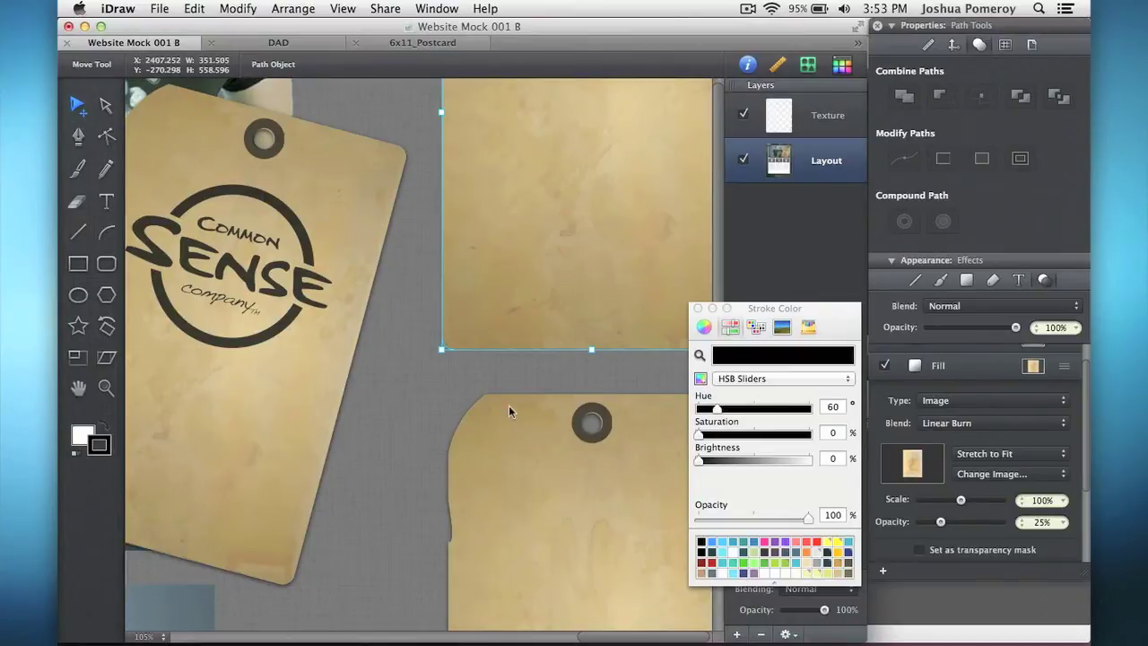
{"action": "scroll", "coordinate": [478, 315], "scroll_direction": "up", "scroll_amount": 10}
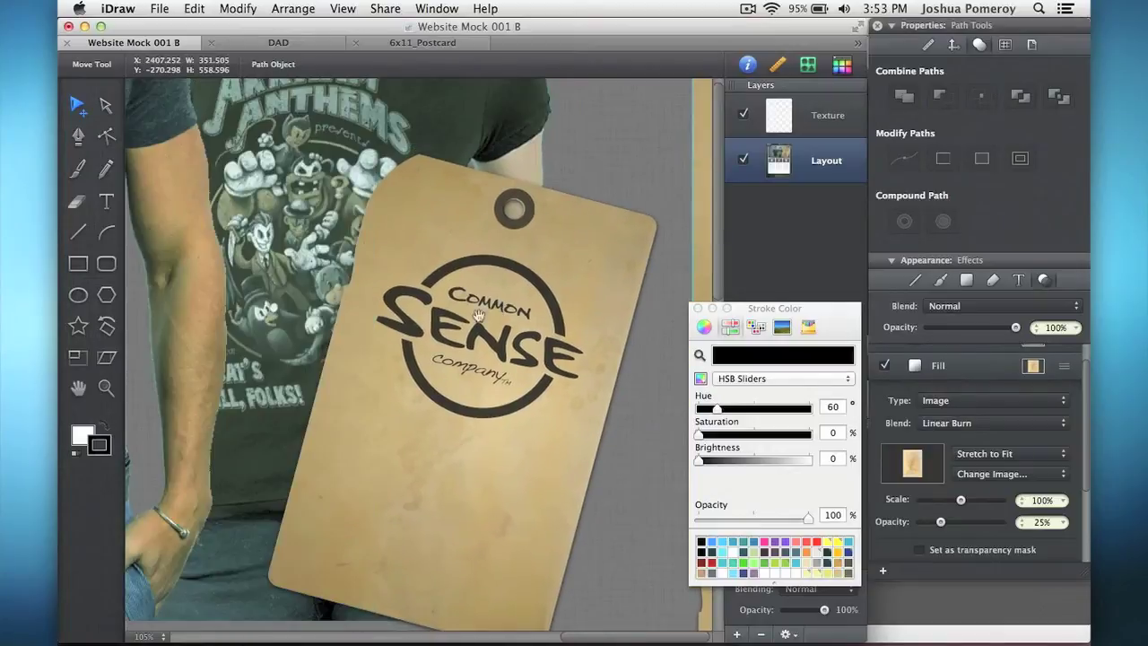
- Zoom out over the whole mock-up, select the hero banner image, then deselect it
{"action": "scroll", "coordinate": [358, 359], "scroll_direction": "down", "scroll_amount": 2}
{"action": "scroll", "coordinate": [377, 358], "scroll_direction": "left", "scroll_amount": 10}
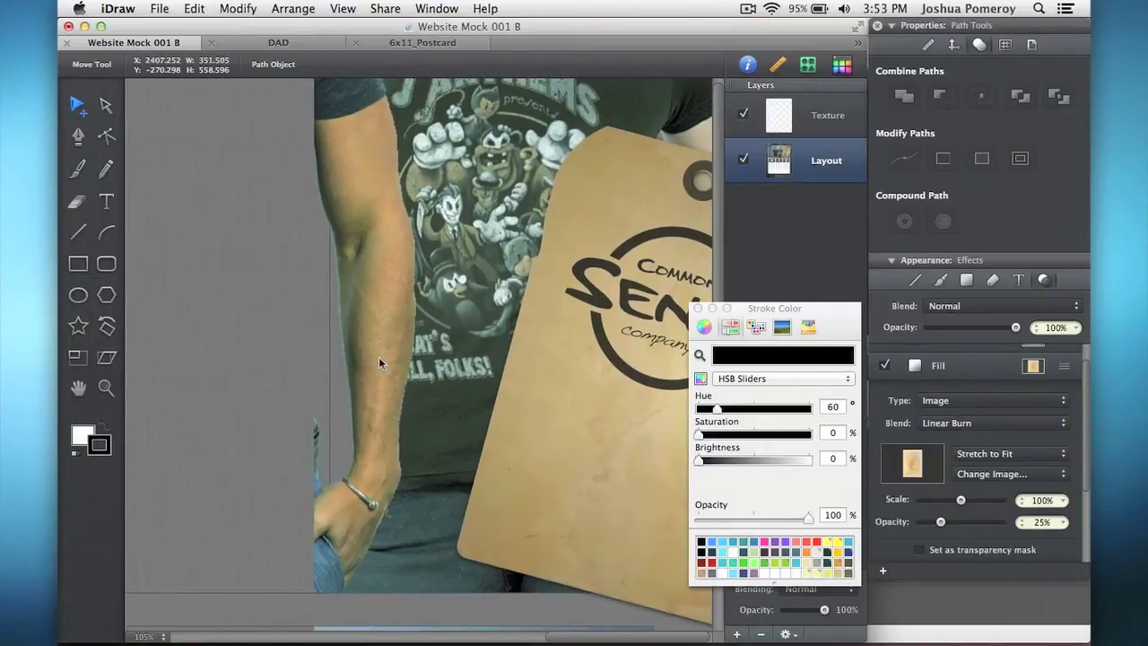
{"action": "scroll", "coordinate": [379, 357], "scroll_direction": "left", "scroll_amount": 10}
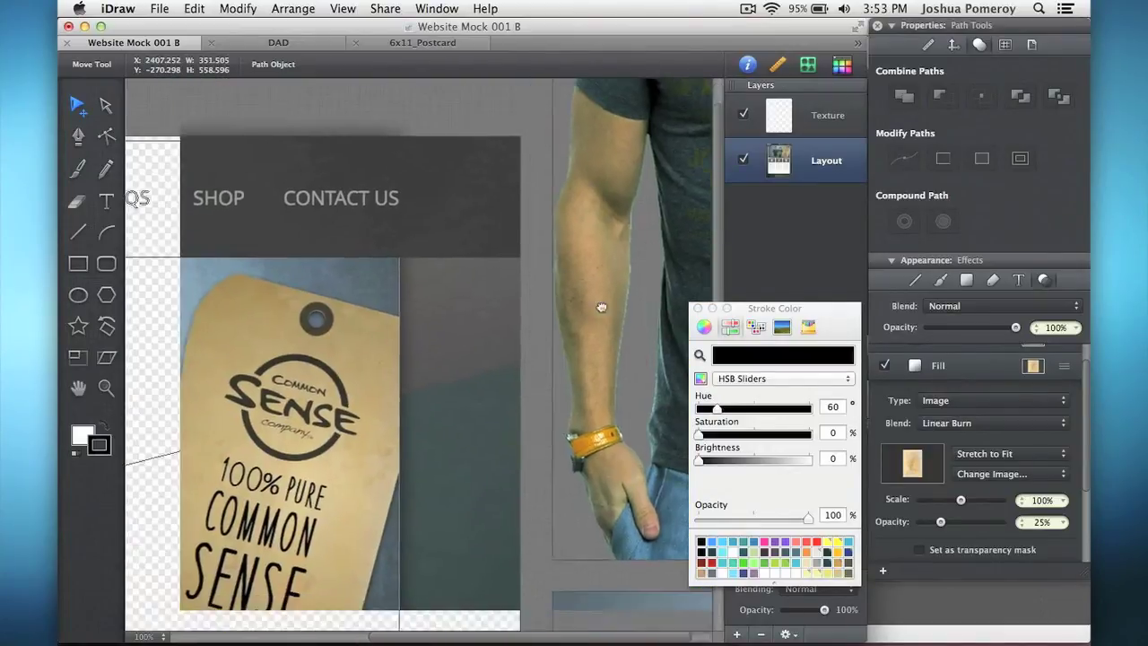
{"action": "scroll", "coordinate": [602, 308], "scroll_direction": "left", "scroll_amount": 5}
{"action": "scroll", "coordinate": [602, 308], "scroll_direction": "down", "scroll_amount": 2}
{"action": "key", "text": "super+minus"}
{"action": "left_click", "coordinate": [424, 311]}
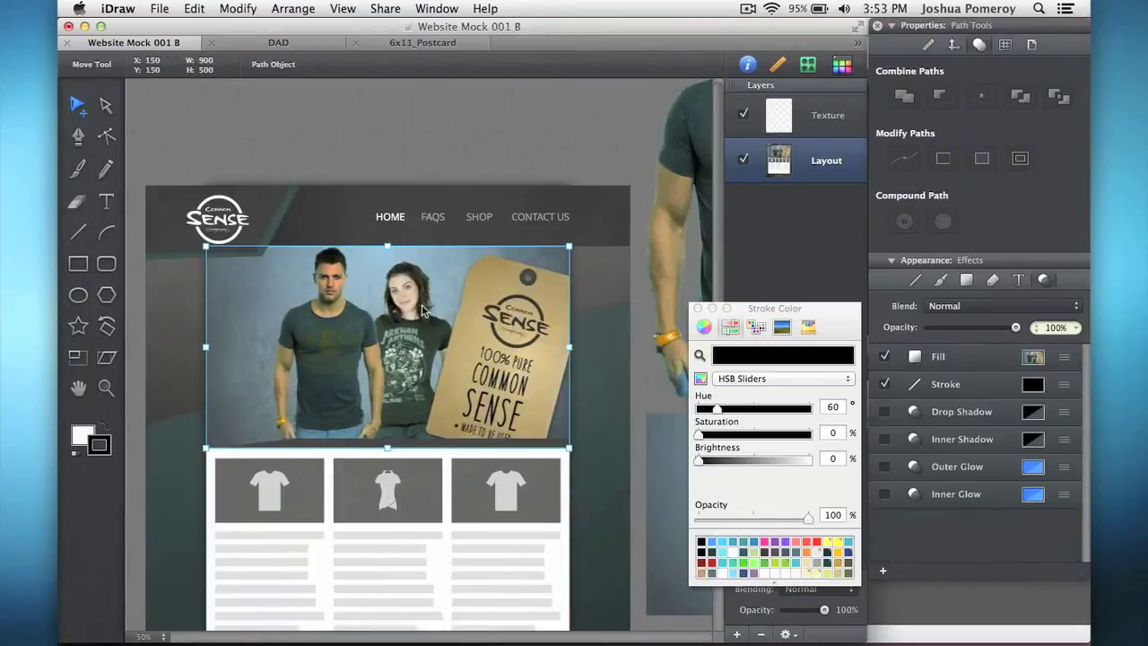
{"action": "scroll", "coordinate": [425, 332], "scroll_direction": "left", "scroll_amount": 5}
{"action": "scroll", "coordinate": [425, 331], "scroll_direction": "down", "scroll_amount": 2}
{"action": "mouse_move", "coordinate": [575, 280]}
{"action": "left_mouse_down"}
{"action": "mouse_move", "coordinate": [186, 370]}
{"action": "mouse_move", "coordinate": [436, 305]}
{"action": "mouse_move", "coordinate": [568, 297]}
{"action": "left_mouse_up"}
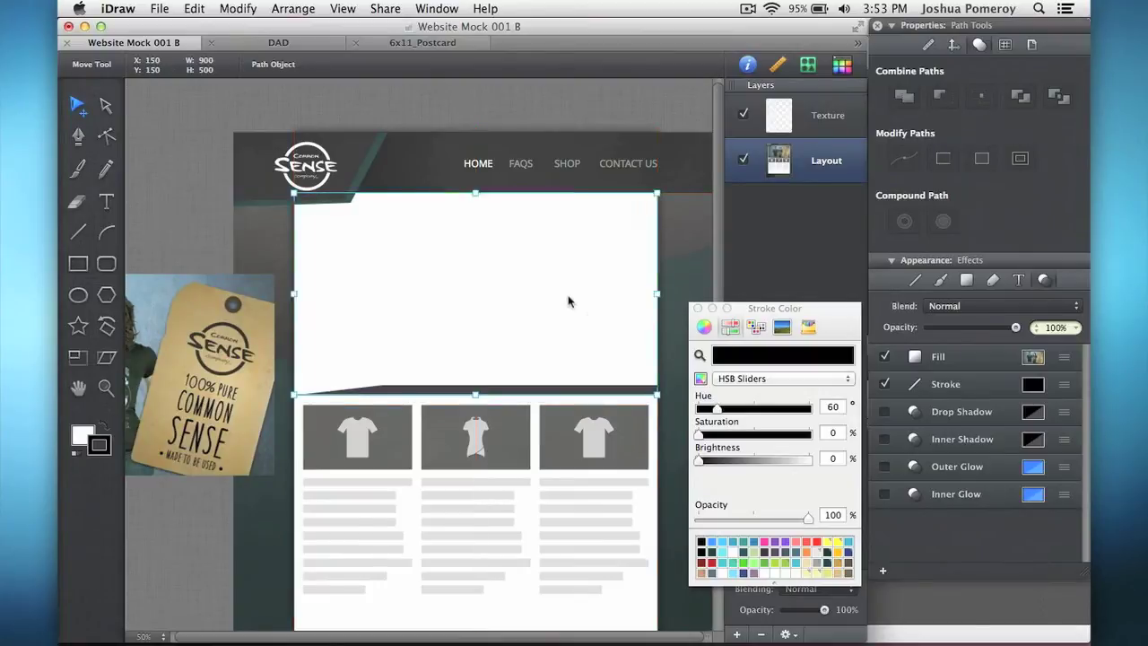
{"action": "left_click", "coordinate": [160, 299]}
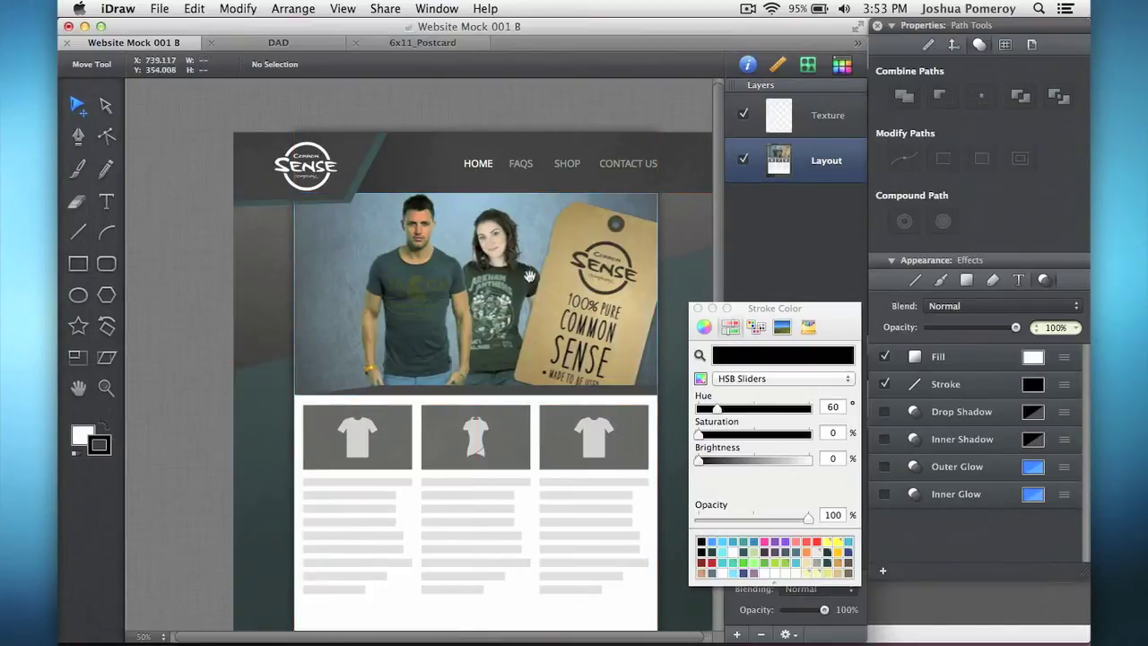
{"action": "left_click_drag", "start_coordinate": [529, 275], "coordinate": [453, 245]}
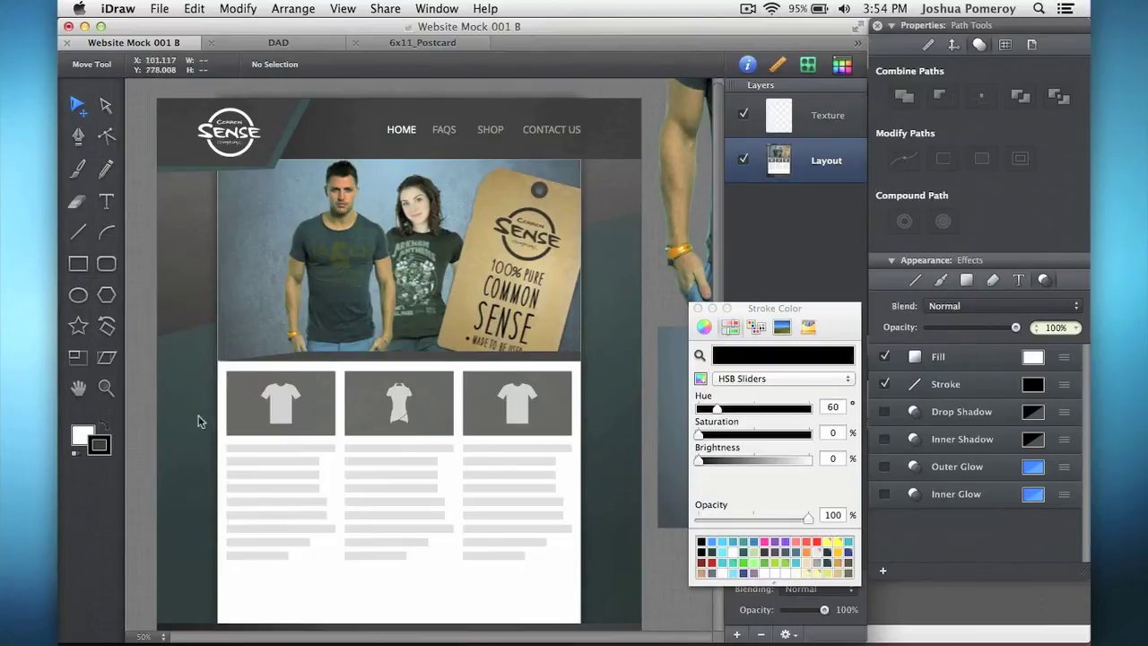
{"action": "left_click", "coordinate": [282, 412]}
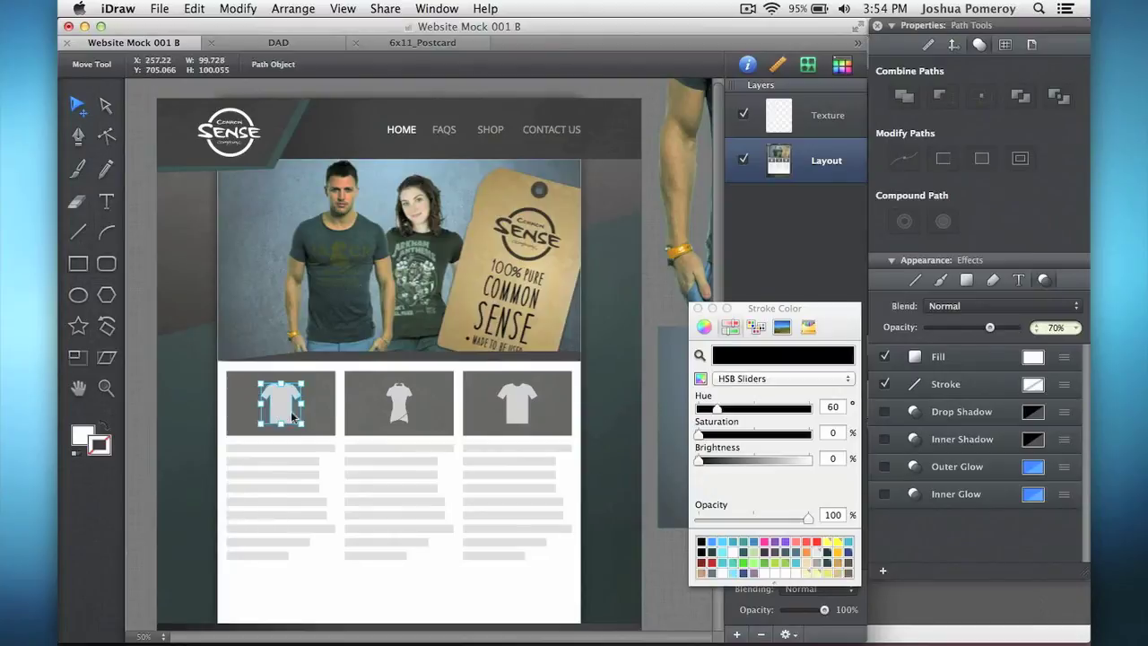
- Select the second, third and then first t-shirt icons in turn
{"action": "left_click", "coordinate": [403, 408]}
{"action": "left_click", "coordinate": [512, 413]}
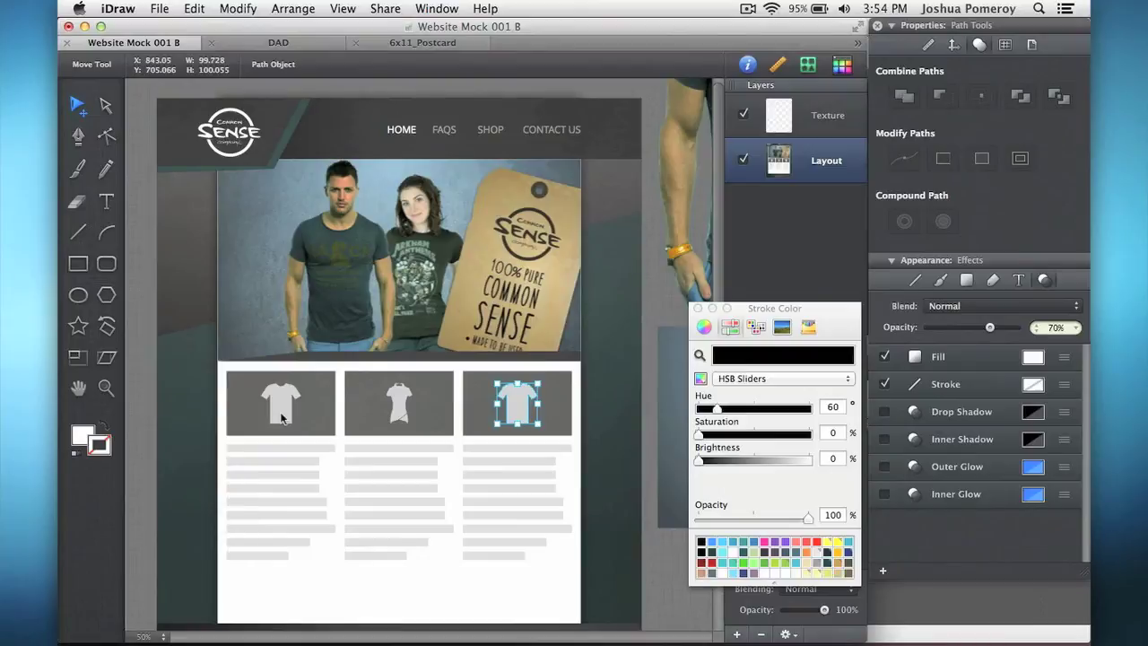
{"action": "left_click", "coordinate": [282, 417]}
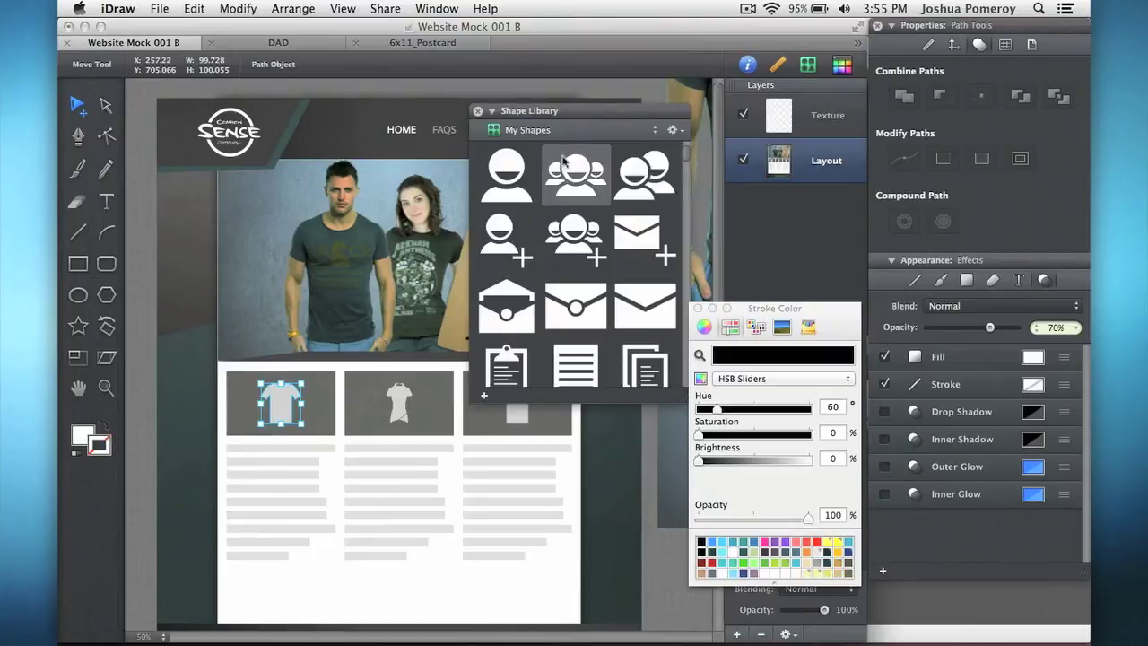
{"action": "left_click", "coordinate": [626, 132]}
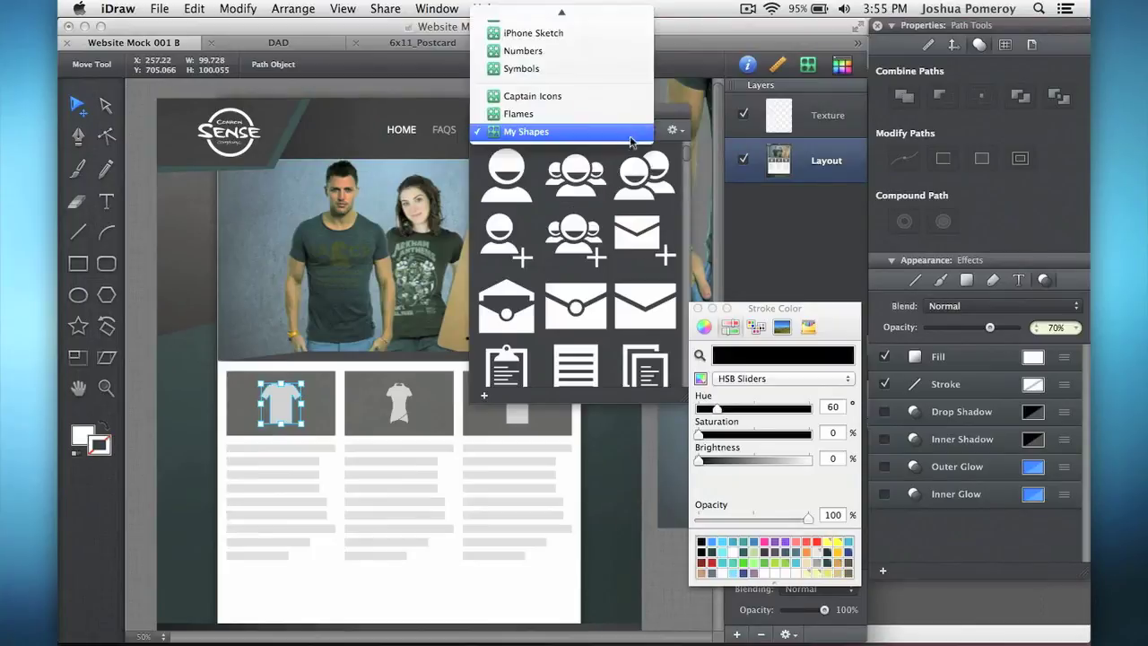
{"action": "left_click", "coordinate": [687, 152]}
{"action": "left_click", "coordinate": [588, 134]}
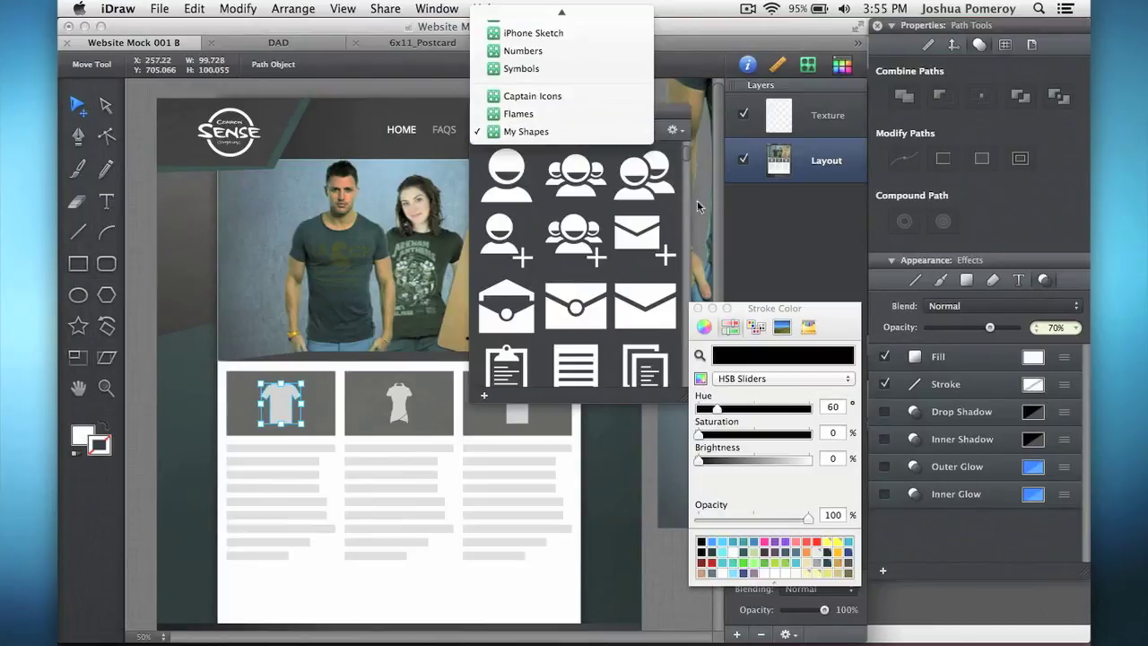
{"action": "left_click", "coordinate": [680, 149]}
{"action": "left_click_drag", "start_coordinate": [685, 154], "coordinate": [689, 389]}
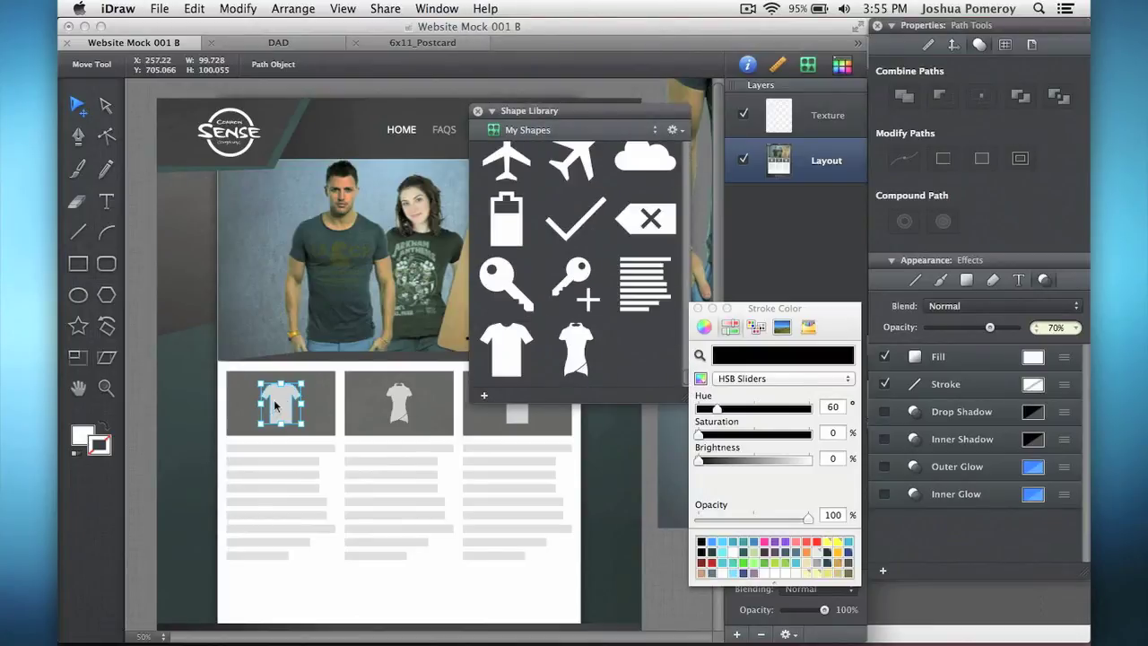
{"action": "left_click", "coordinate": [399, 412]}
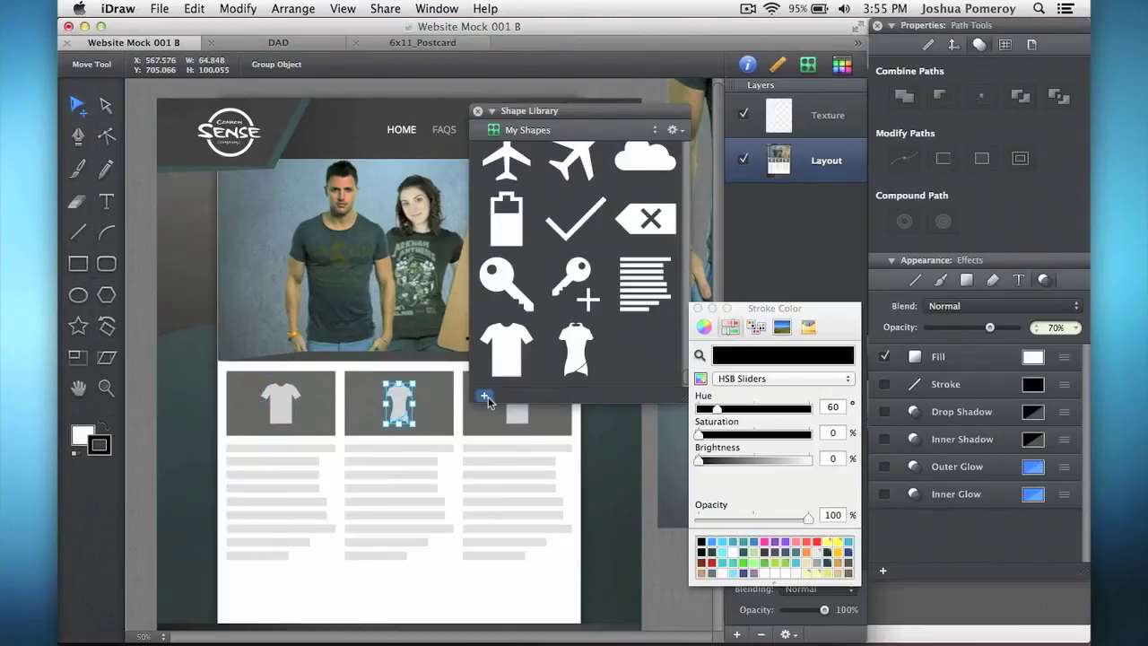
{"action": "left_click", "coordinate": [485, 398]}
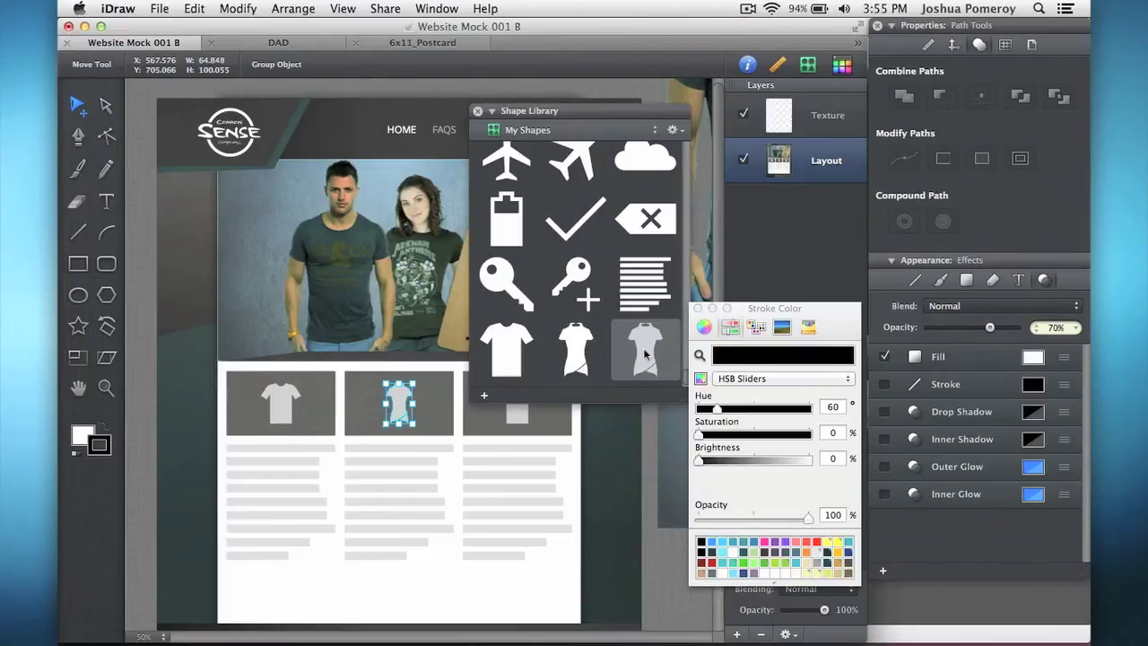
{"action": "right_click", "coordinate": [644, 355]}
{"action": "left_click", "coordinate": [659, 377]}
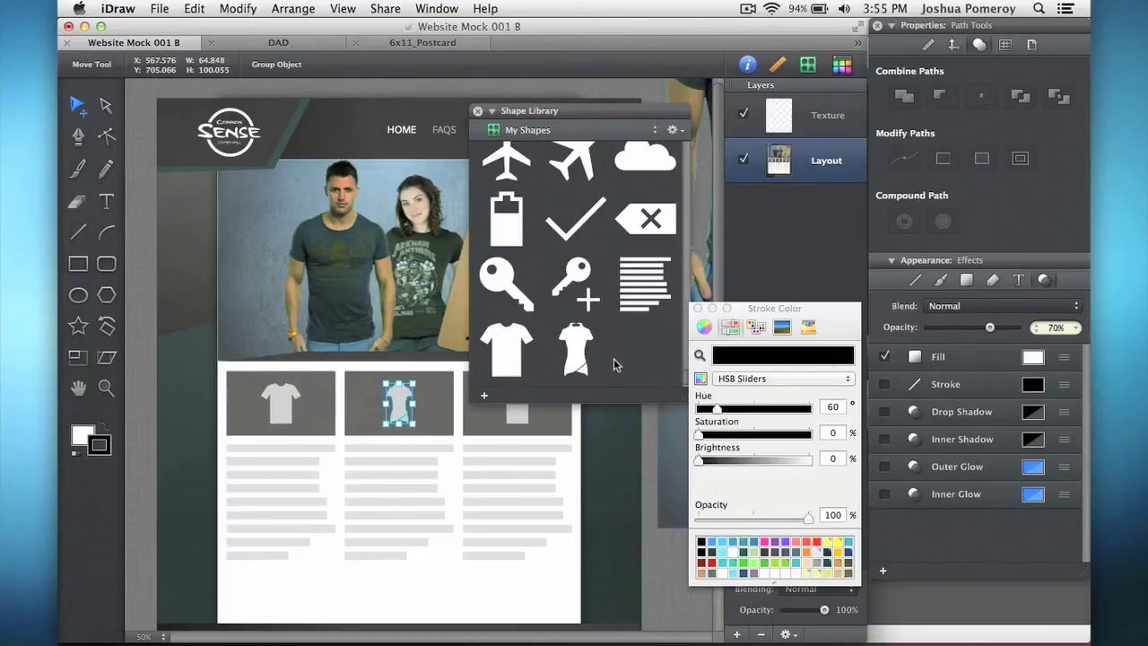
{"action": "left_click_drag", "start_coordinate": [599, 367], "coordinate": [350, 417]}
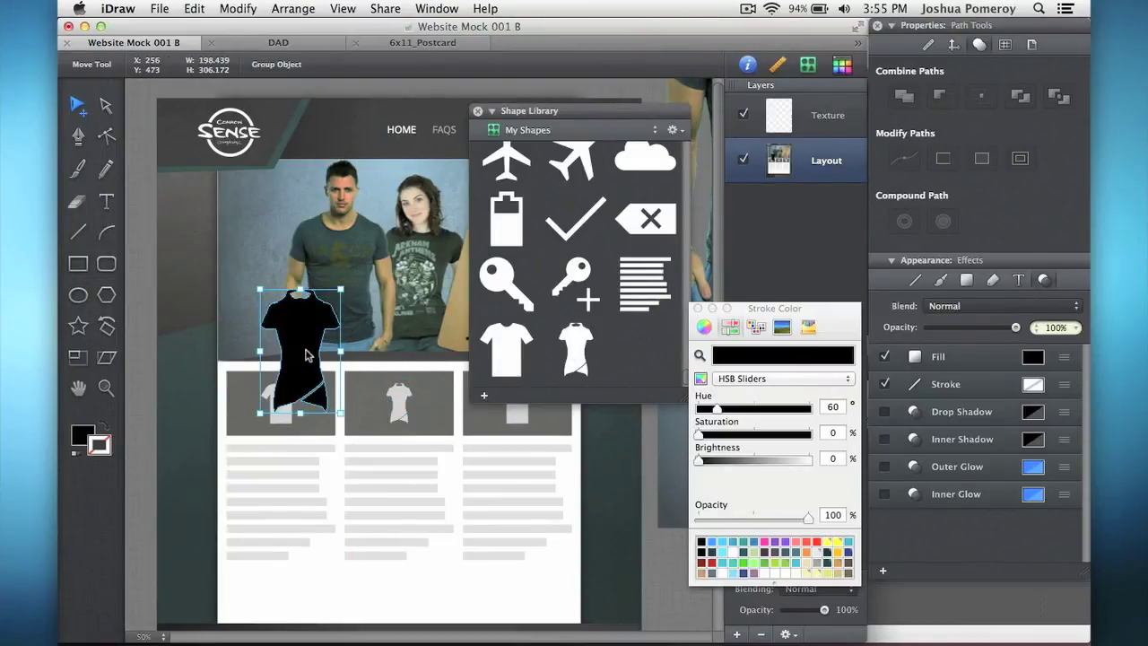
{"action": "left_click_drag", "start_coordinate": [309, 362], "coordinate": [416, 536]}
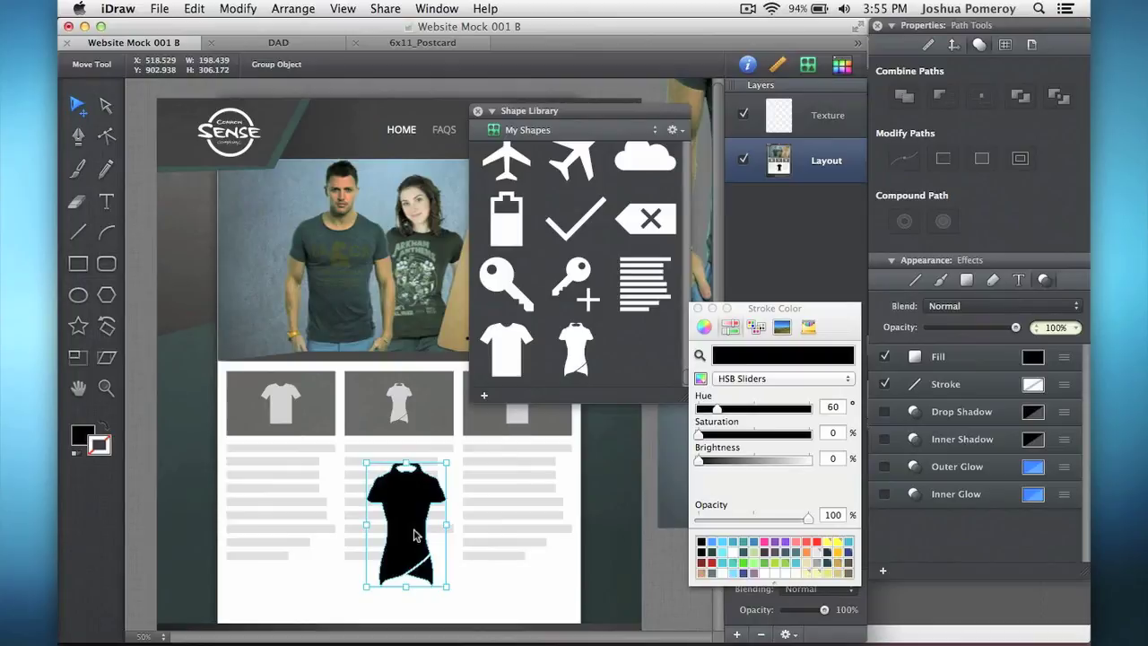
{"action": "key", "text": "Delete"}
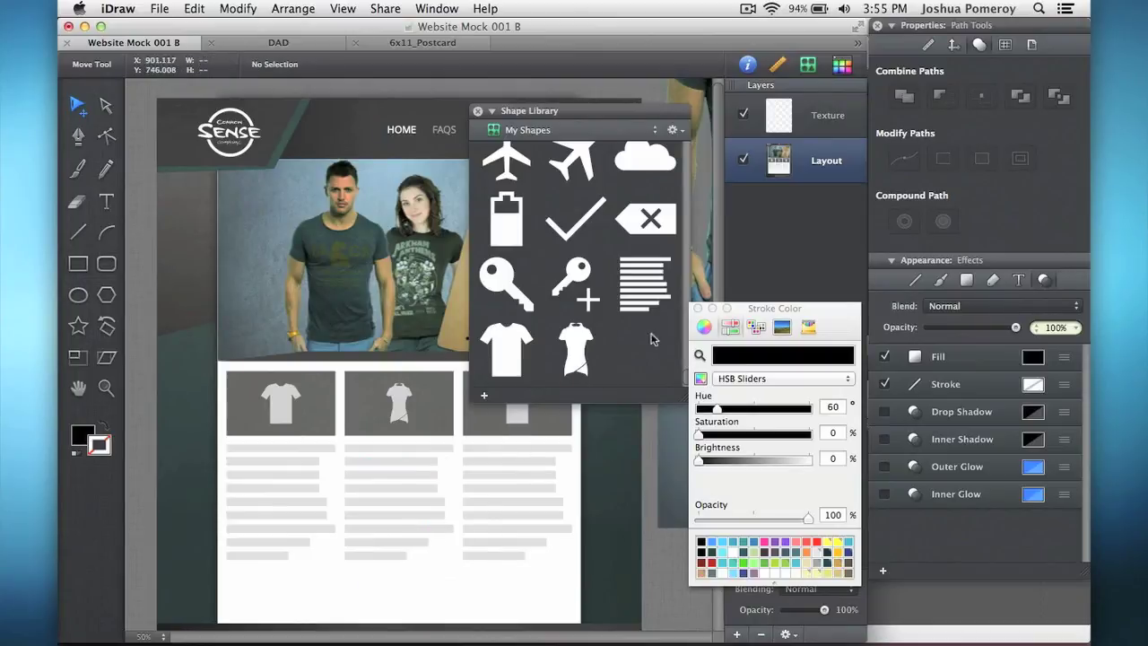
{"action": "scroll", "coordinate": [594, 340], "scroll_direction": "up", "scroll_amount": 2}
{"action": "scroll", "coordinate": [594, 340], "scroll_direction": "up", "scroll_amount": 2}
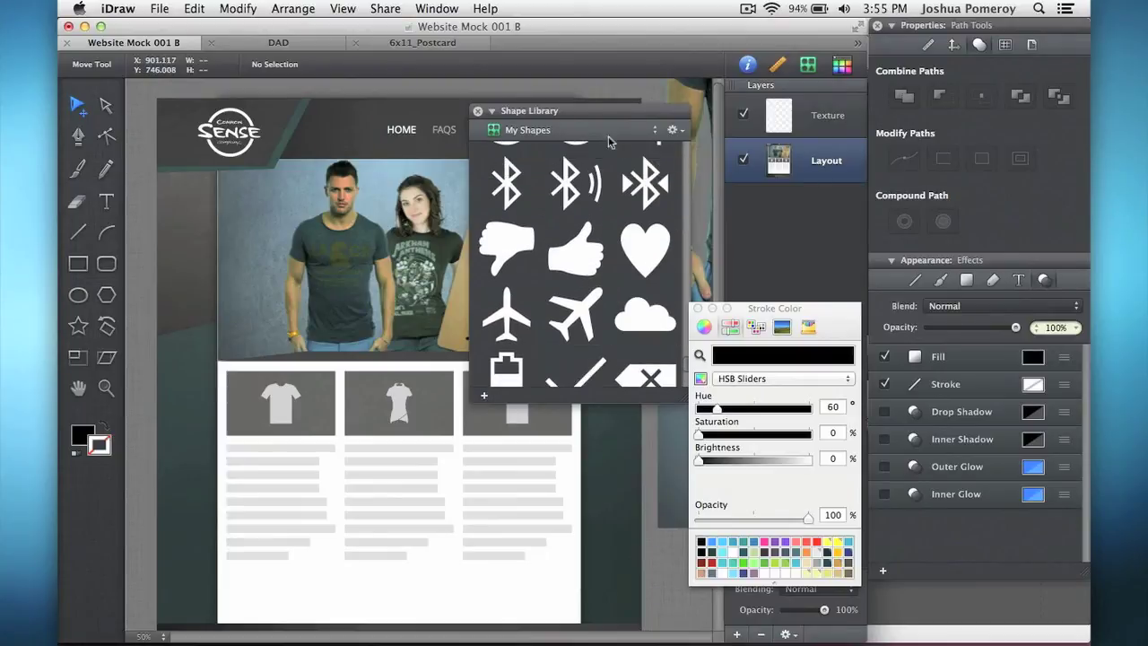
{"action": "left_click", "coordinate": [543, 131]}
{"action": "left_click", "coordinate": [524, 114]}
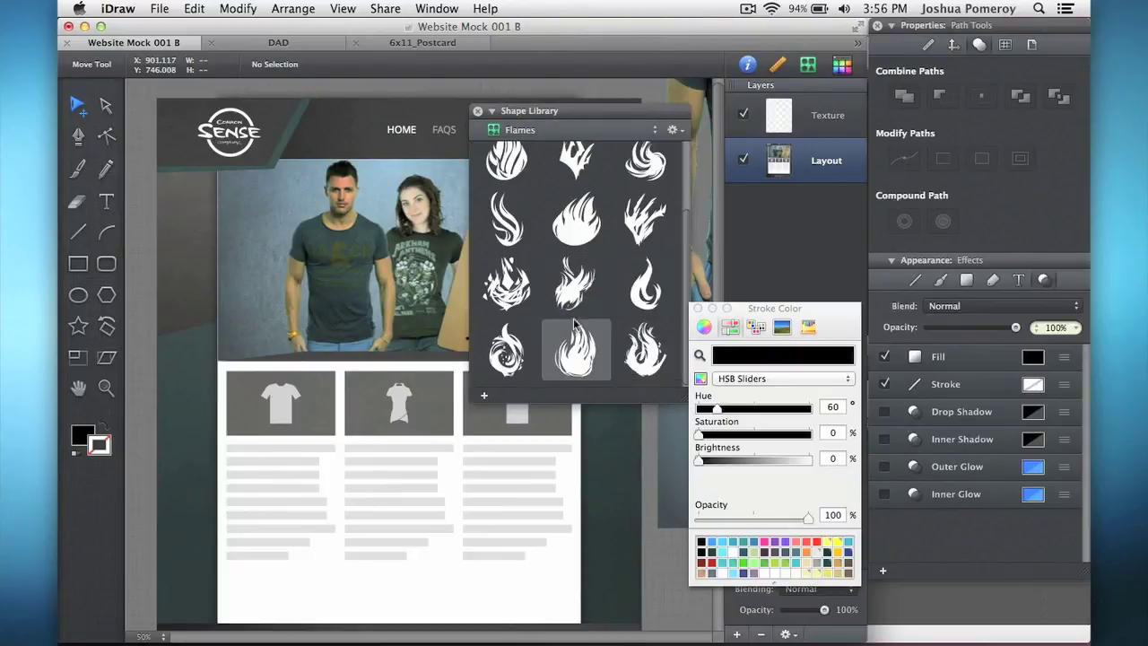
{"action": "left_click_drag", "start_coordinate": [639, 297], "coordinate": [388, 489]}
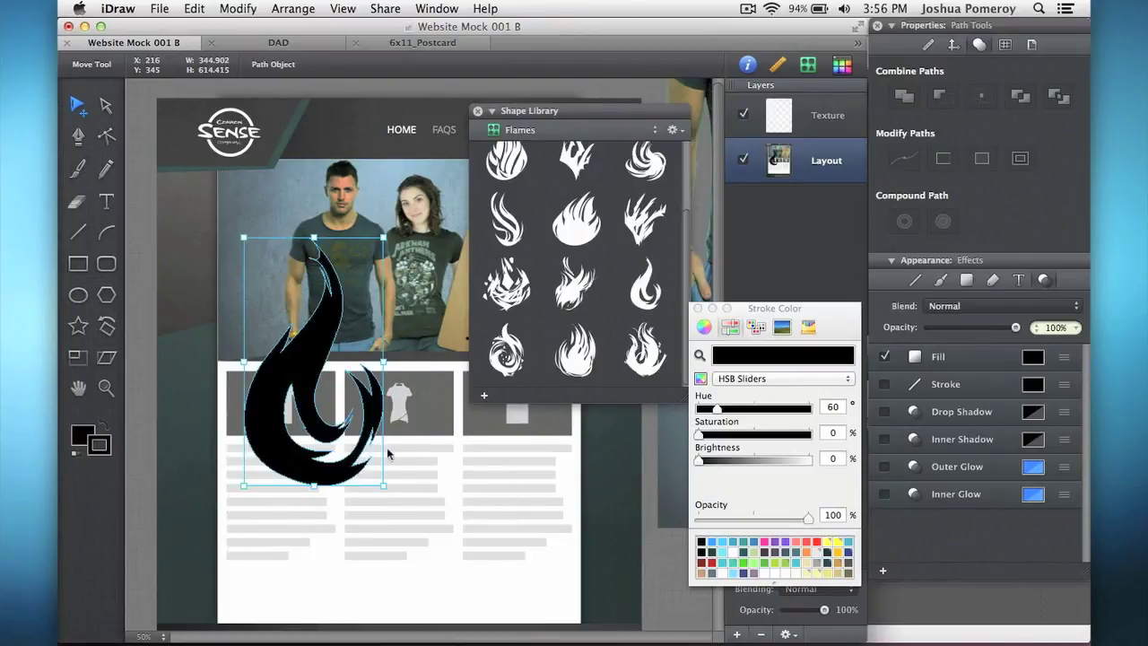
{"action": "left_click", "coordinate": [201, 421]}
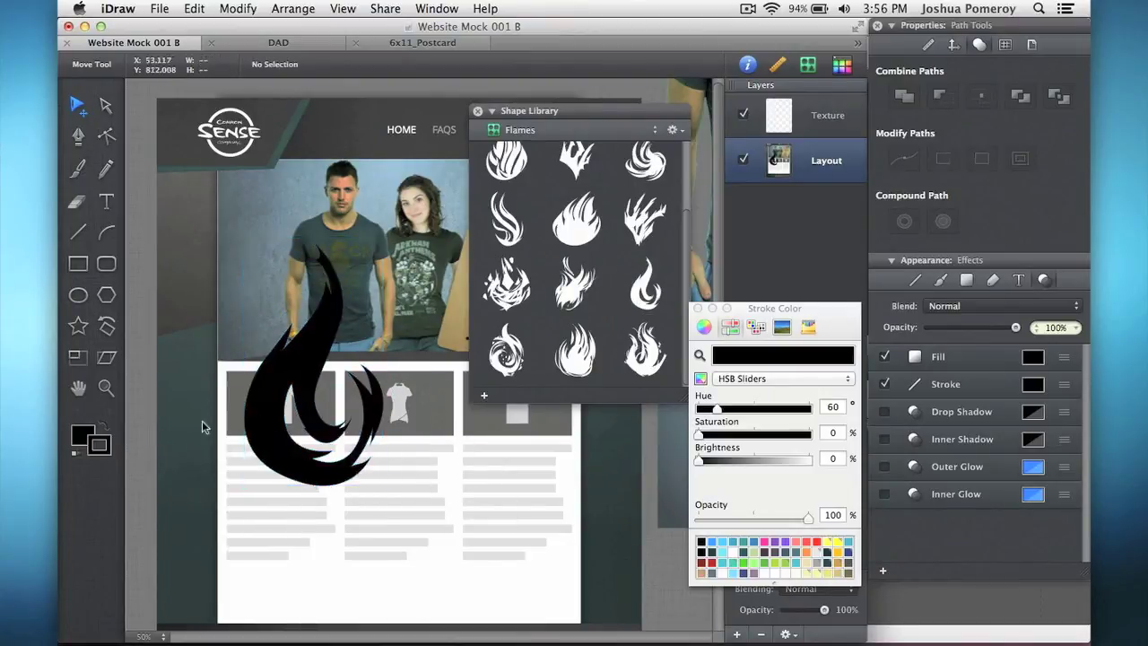
{"action": "left_click", "coordinate": [278, 382]}
{"action": "key", "text": "Delete"}
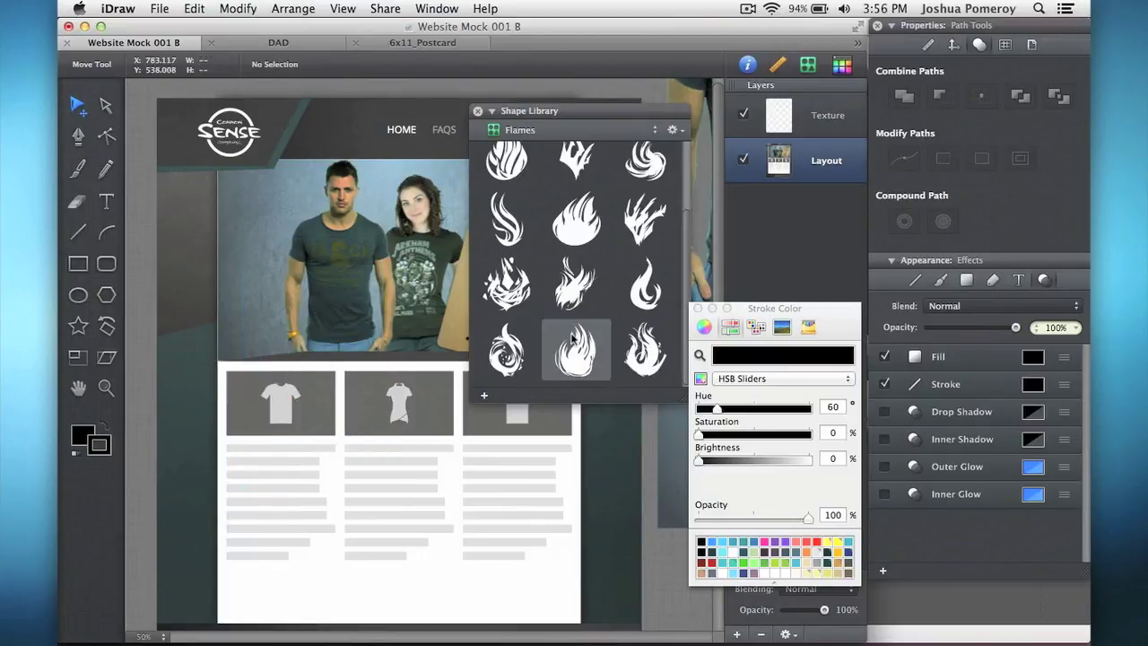
{"action": "scroll", "coordinate": [574, 296], "scroll_direction": "up", "scroll_amount": 3}
{"action": "left_click", "coordinate": [584, 131]}
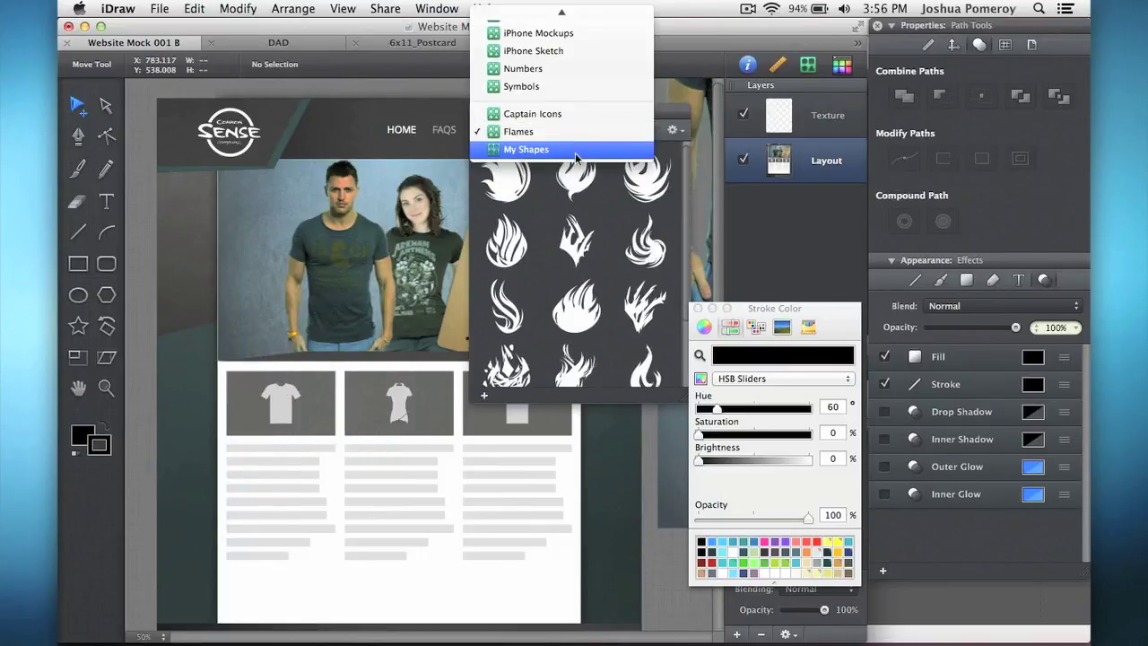
{"action": "left_click", "coordinate": [584, 149]}
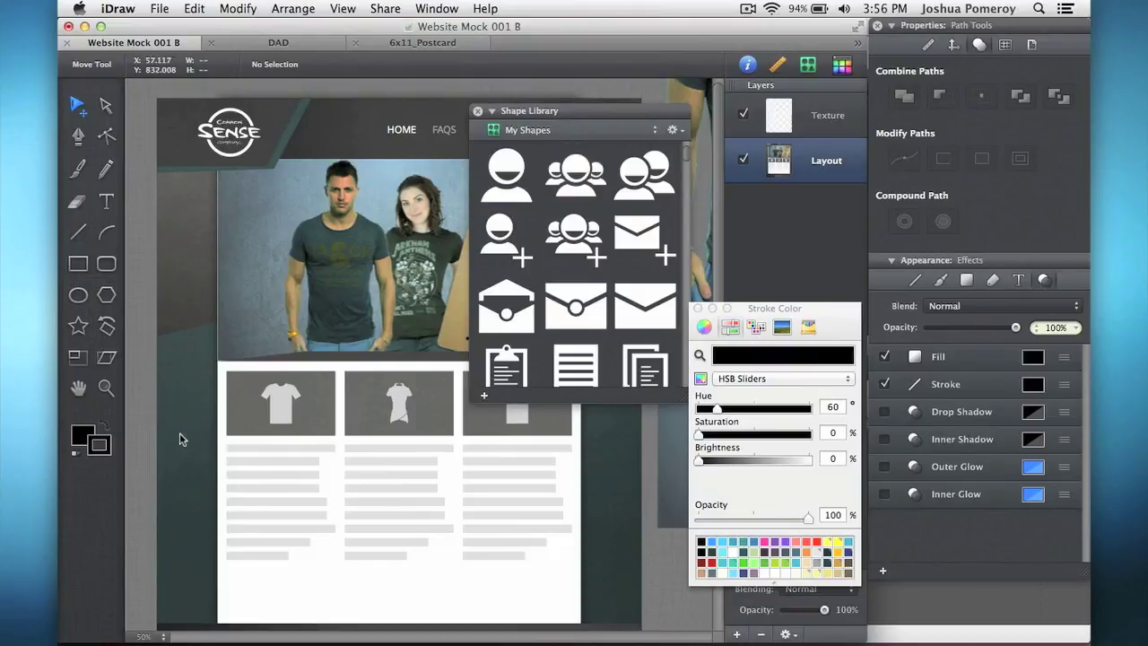
{"action": "scroll", "coordinate": [192, 442], "scroll_direction": "down", "scroll_amount": 5}
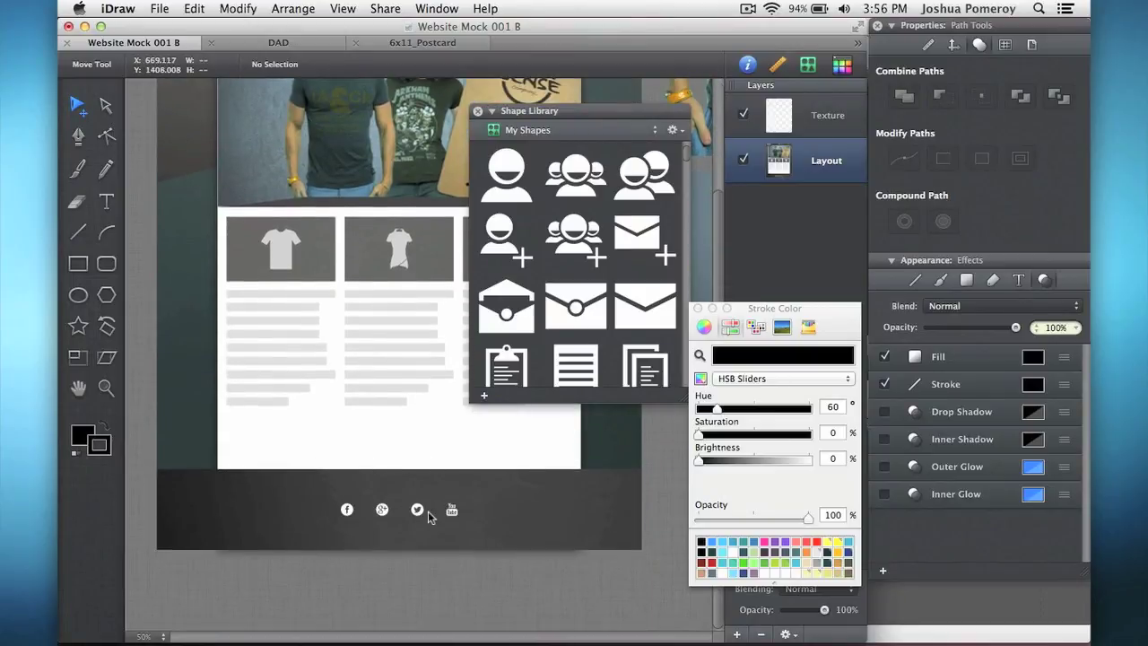